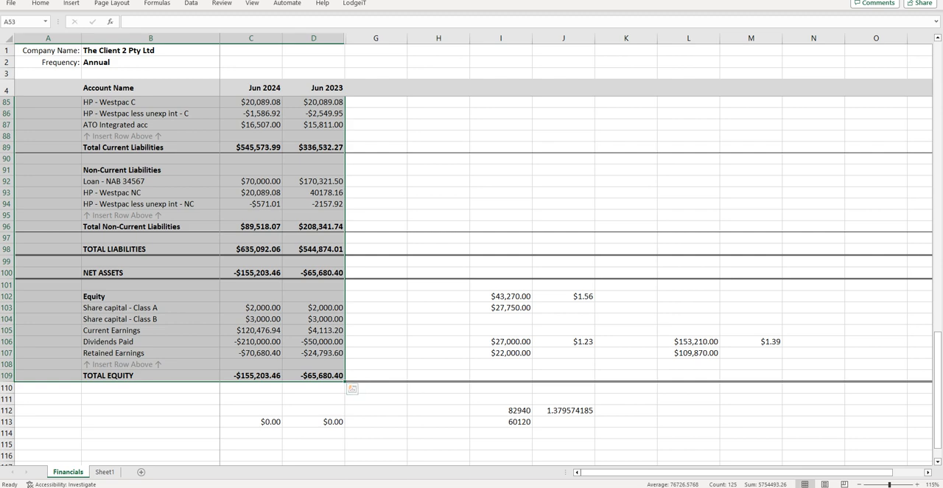
# Step: Check the net assets versus total equity difference and the Other Revenue accounts in the Financials sheet
pyautogui.click(252, 422)
pyautogui.scroll(20, 471, 280)
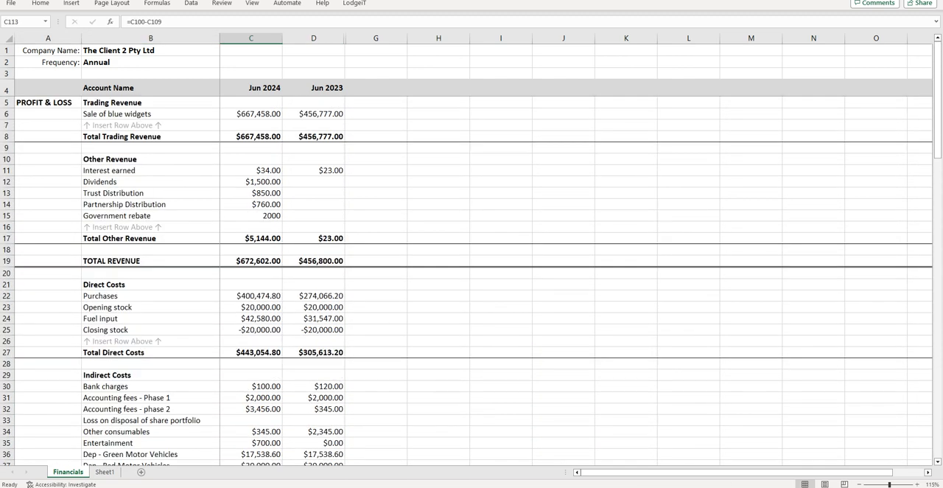
pyautogui.click(151, 170)
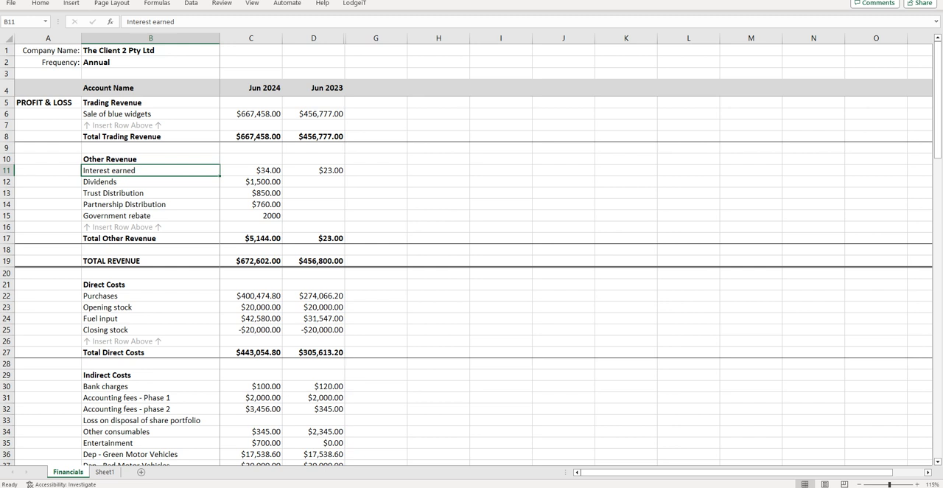
pyautogui.press('Down')
pyautogui.press('Down')
pyautogui.press('Down')
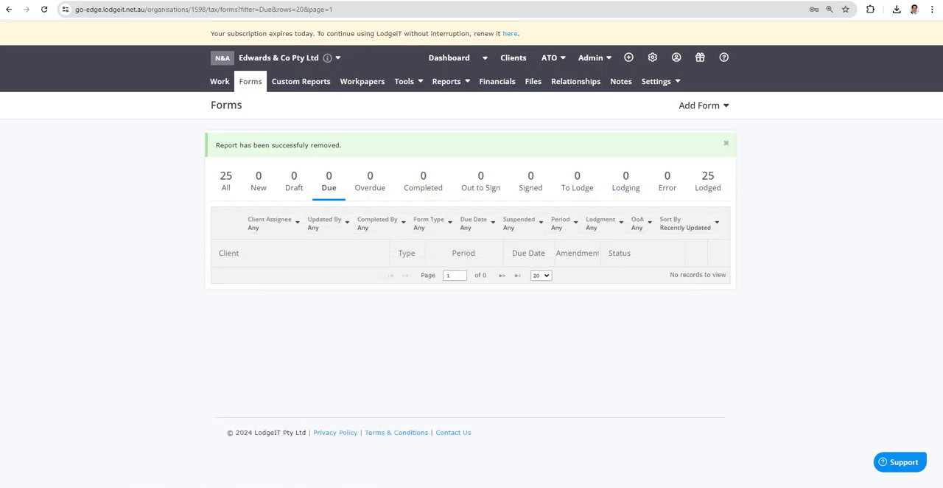
# Step: Switch to LodgeiT and import the Excel file Financials_Import_Company_4Periodsmv (1).xlsx into the financials of Edwards & Co Pty Ltd
pyautogui.click(498, 82)
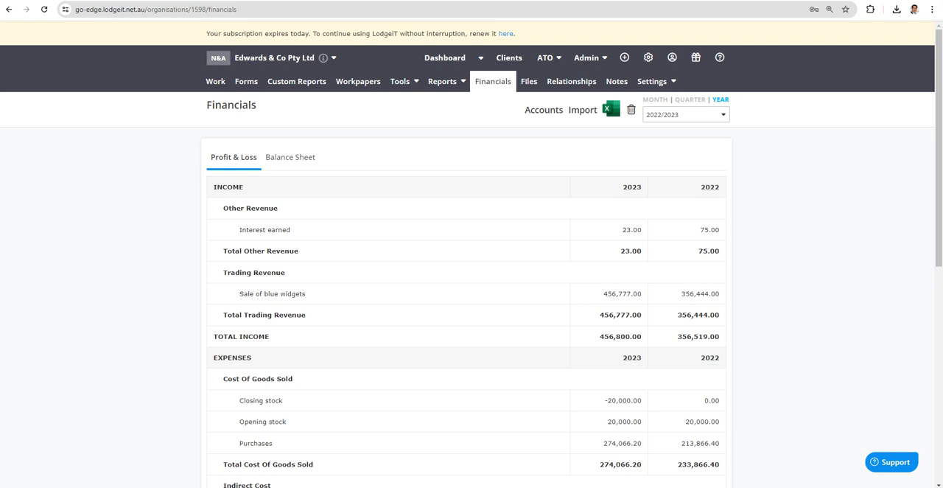
pyautogui.click(688, 114)
pyautogui.click(662, 131)
pyautogui.click(582, 110)
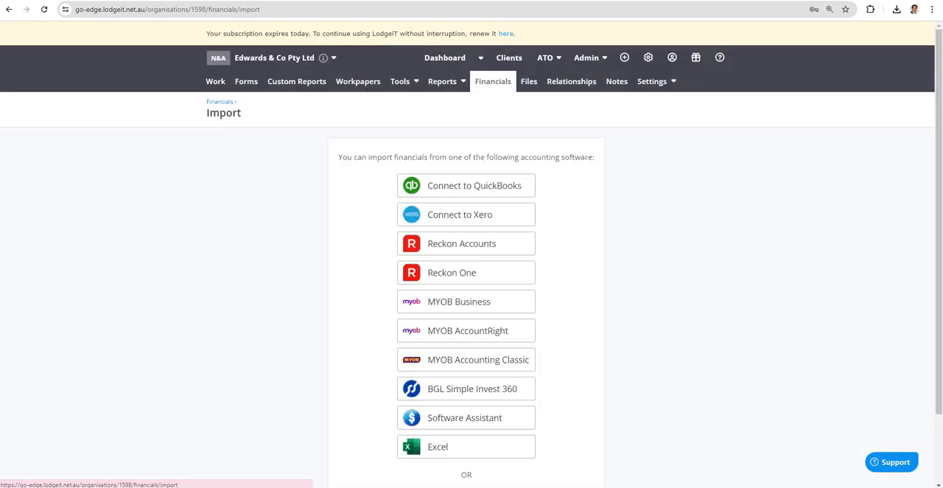
pyautogui.click(442, 446)
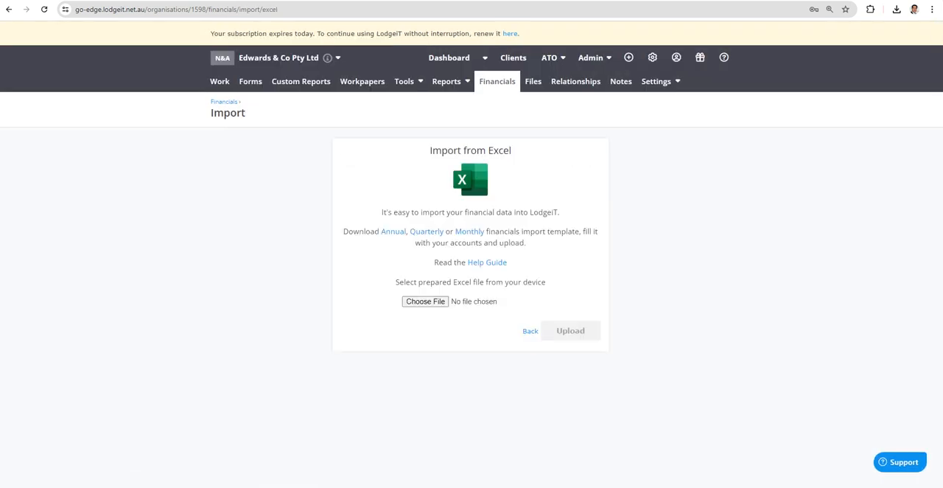
pyautogui.click(425, 301)
pyautogui.click(113, 79)
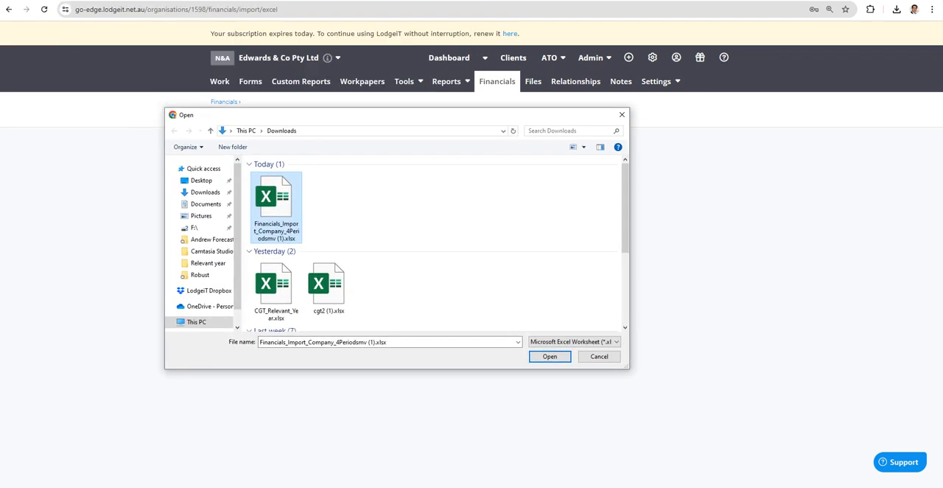
pyautogui.click(550, 356)
pyautogui.click(571, 330)
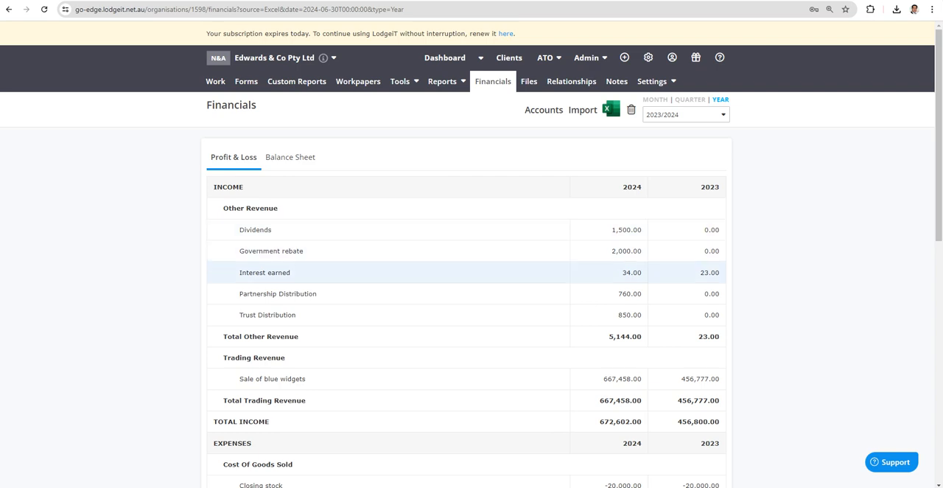
# Step: Switch to the Excel import workbook to compare its Other Revenue accounts with the imported figures, and return to LodgeiT
pyautogui.moveTo(276, 487)
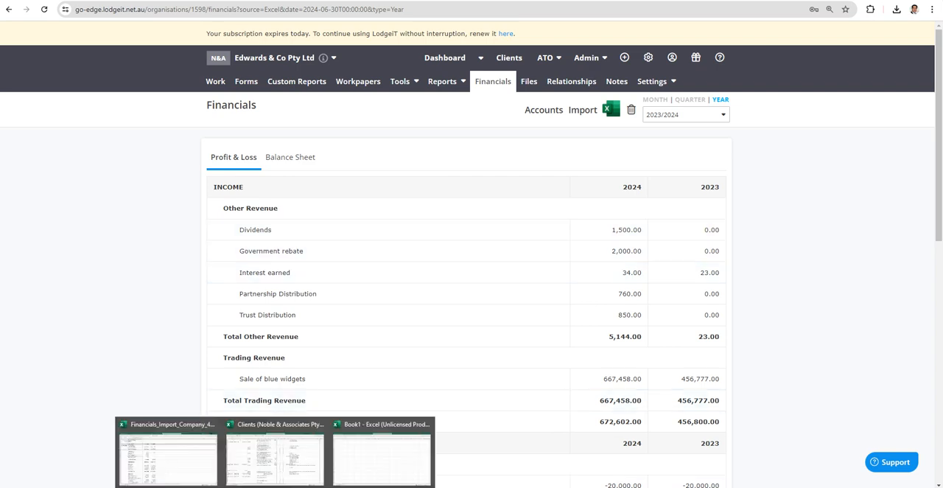
pyautogui.click(169, 454)
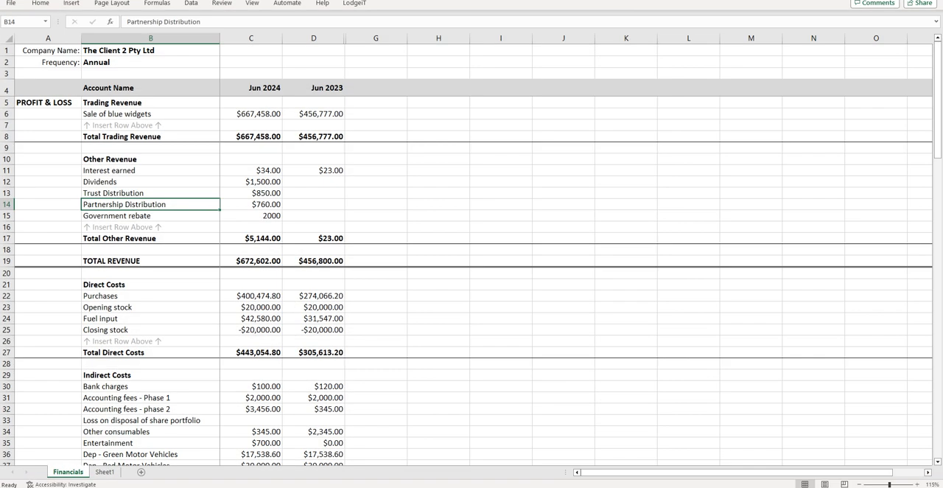
pyautogui.moveTo(368, 1); pyautogui.dragTo(0, 25)
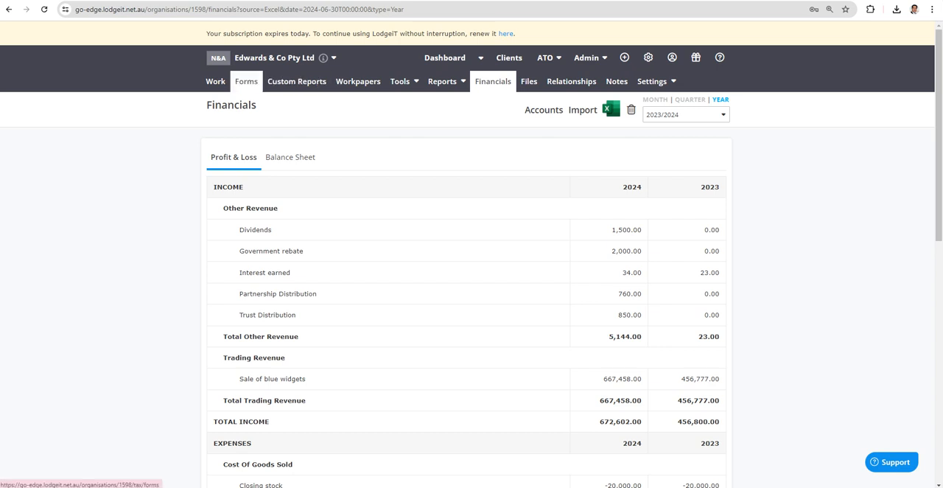
# Step: Create and prefill a 2024 Company Tax Return with lodgment date 15 May 2025, accepting the preselected income and depreciation sections
pyautogui.click(247, 81)
pyautogui.click(700, 105)
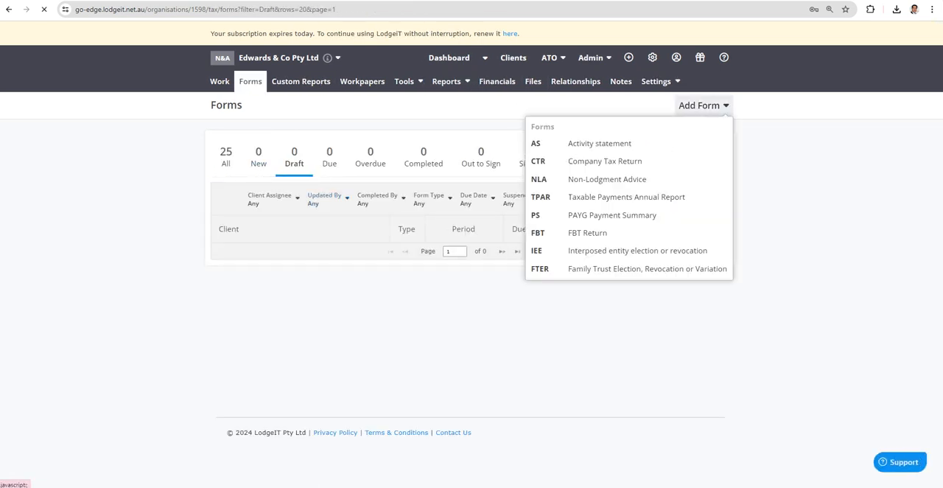
pyautogui.click(604, 161)
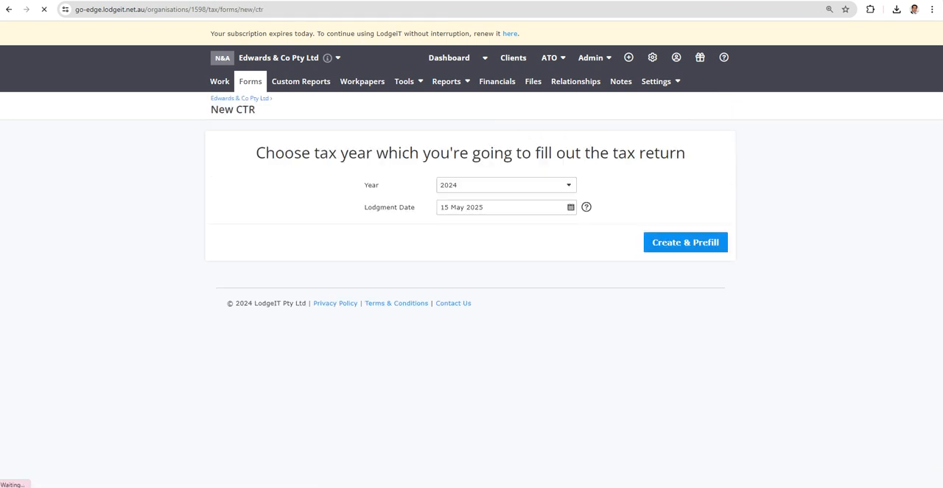
pyautogui.click(685, 242)
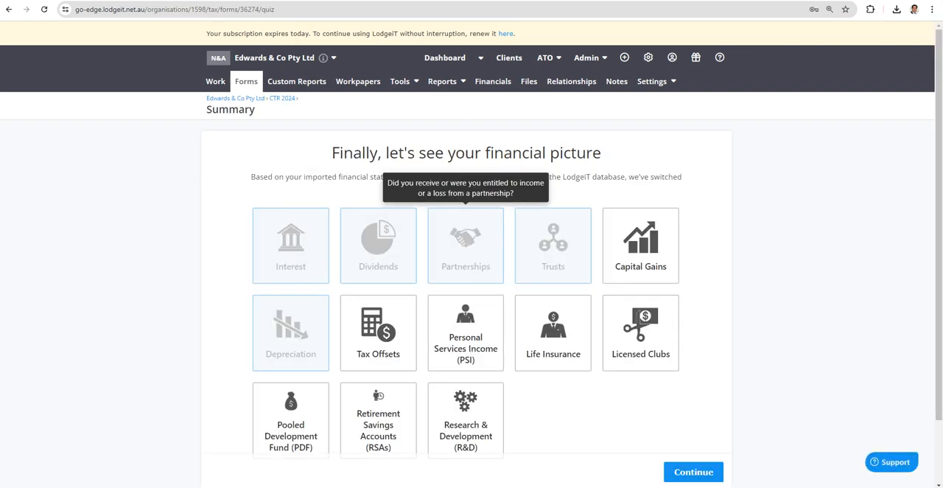
pyautogui.click(694, 472)
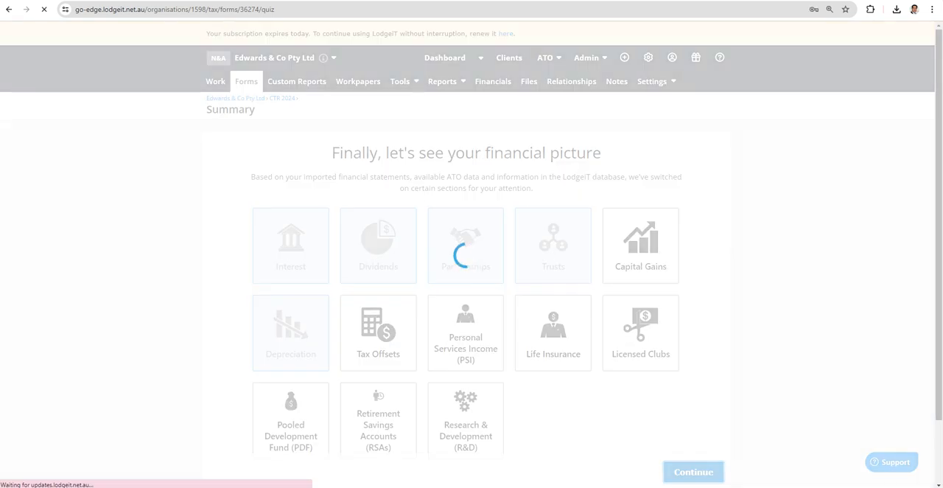
# Step: Review the return's profit and loss calculation and the reconciliation breakdown of other income not included in assessable income
pyautogui.click(277, 152)
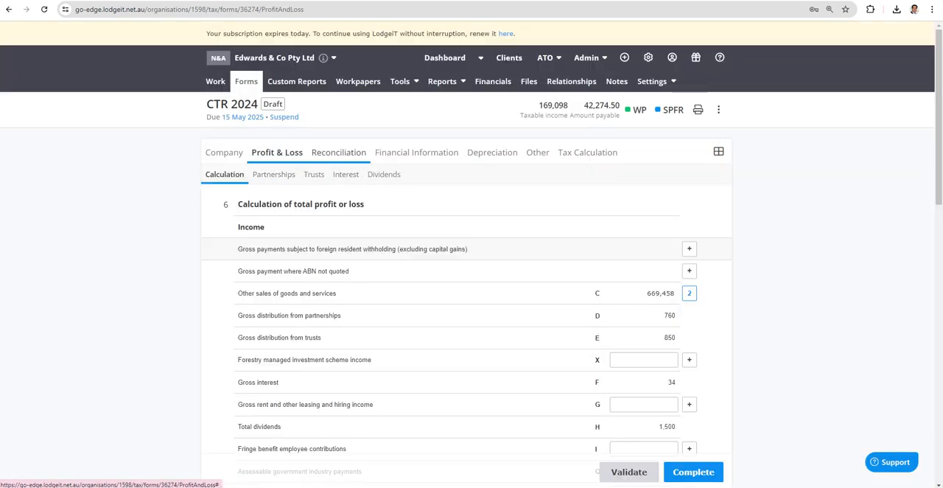
pyautogui.click(339, 153)
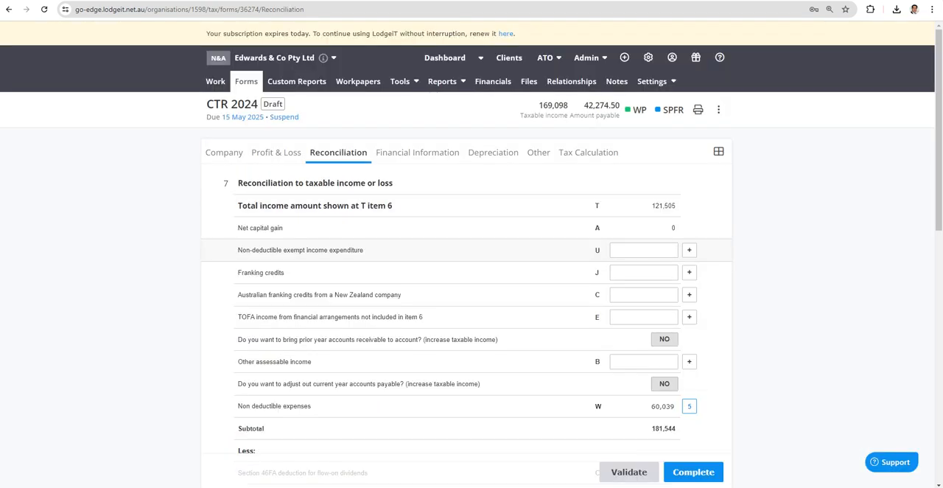
pyautogui.scroll(-5, 471, 295)
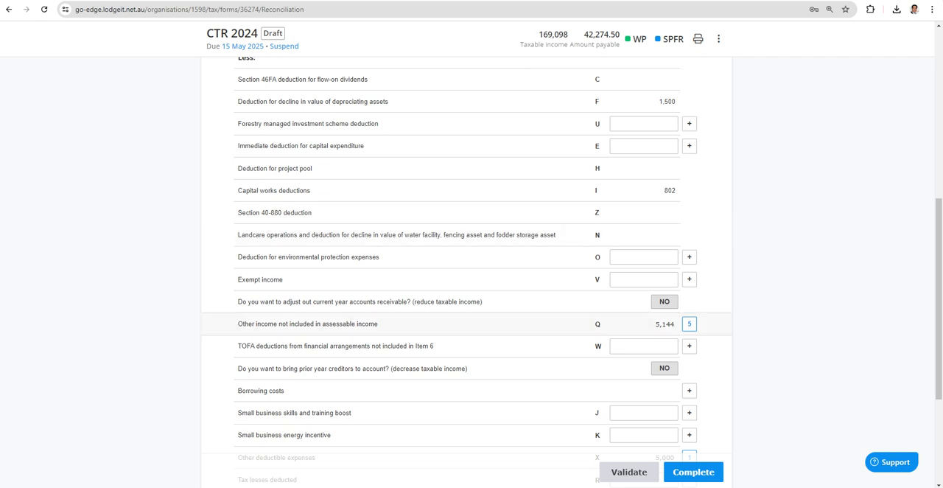
pyautogui.click(689, 324)
pyautogui.scroll(-2, 471, 287)
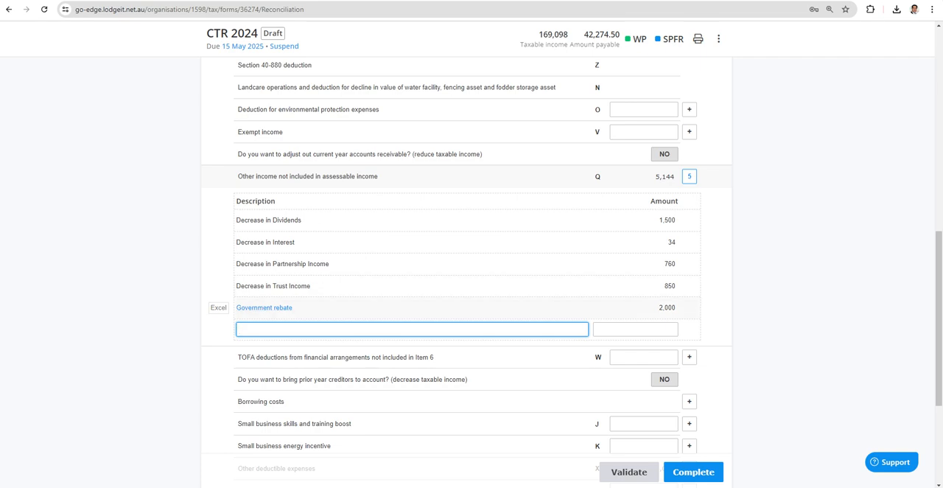
pyautogui.scroll(8, 467, 307)
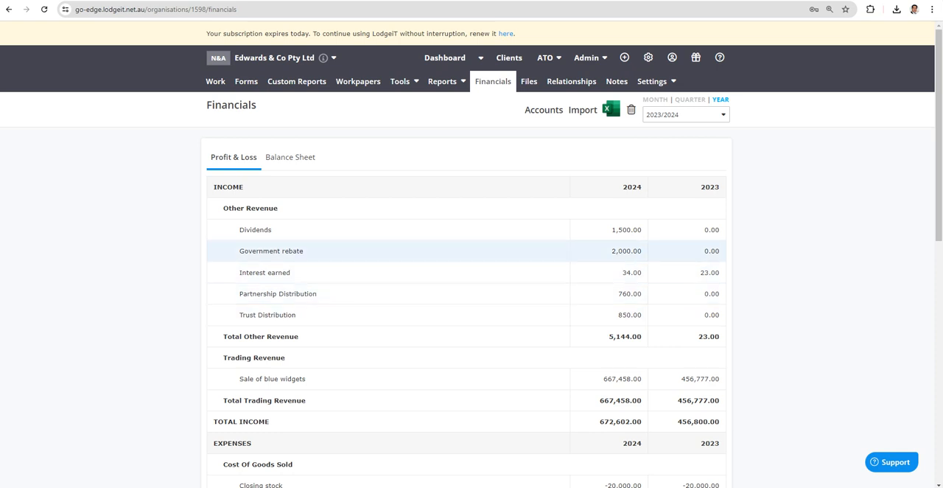
# Step: Examine the classifications and tags of the imported Excel revenue accounts
pyautogui.click(611, 109)
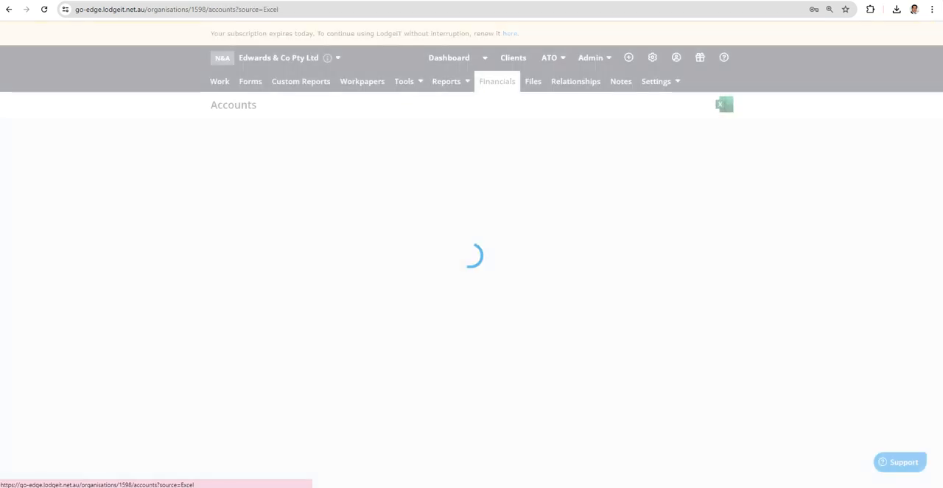
pyautogui.click(376, 149)
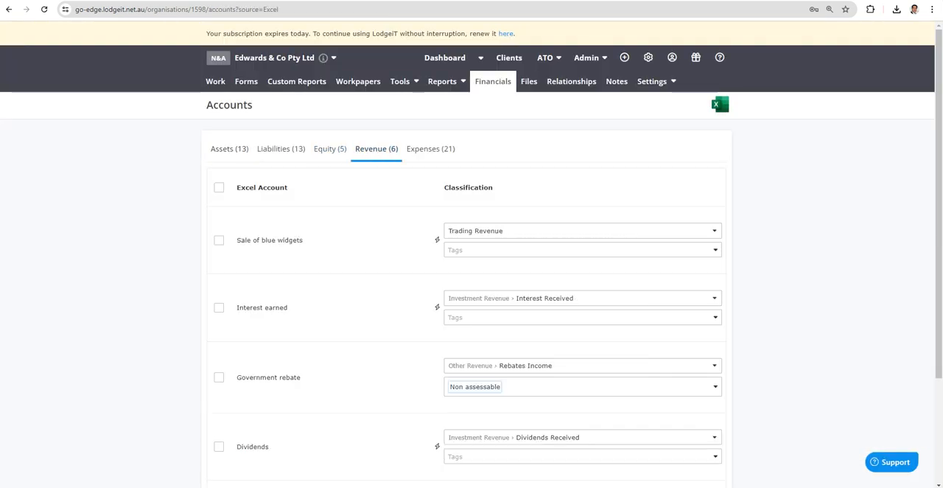
pyautogui.scroll(-3, 486, 272)
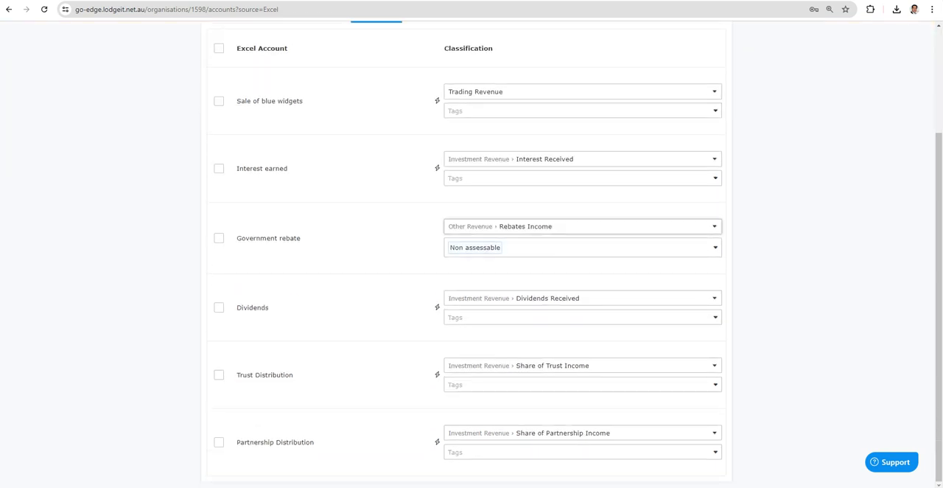
pyautogui.scroll(3, 516, 228)
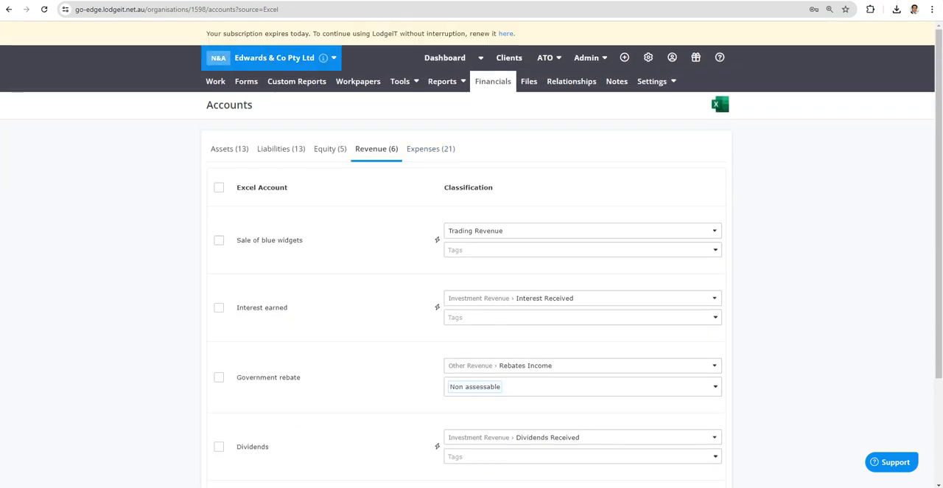
# Step: Reopen the draft 2024 company tax return and expand the breakdown of gross interest on accounts in Profit & Loss
pyautogui.click(246, 81)
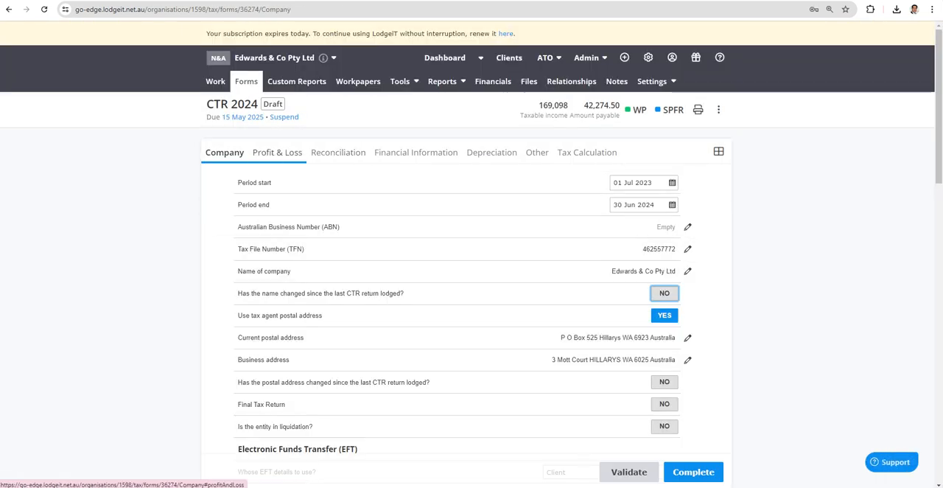
pyautogui.click(278, 152)
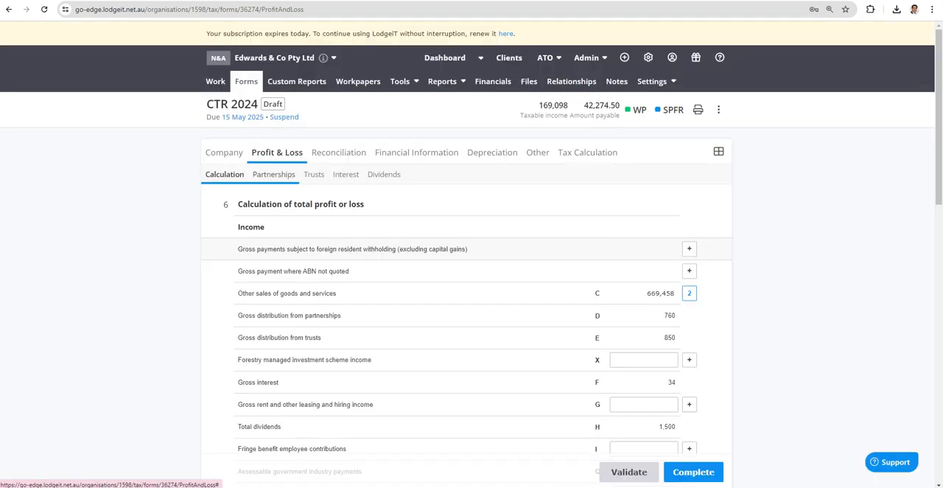
pyautogui.click(345, 174)
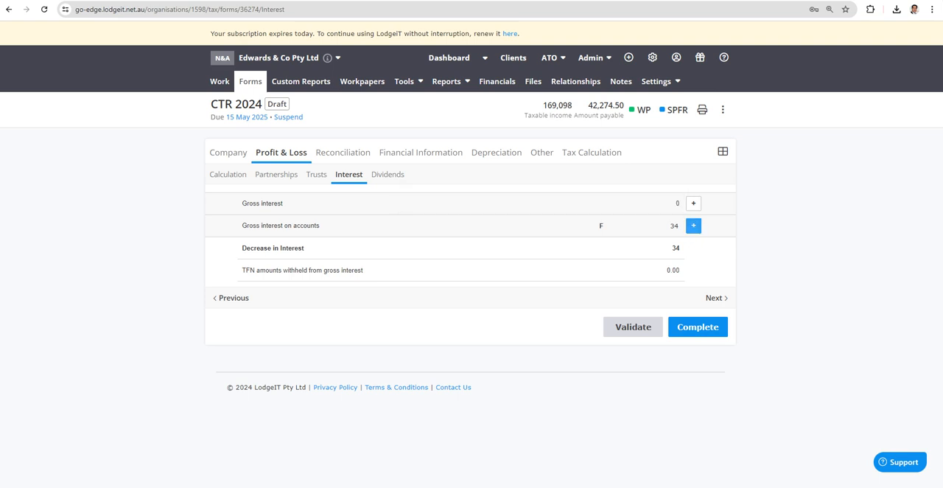
pyautogui.click(693, 226)
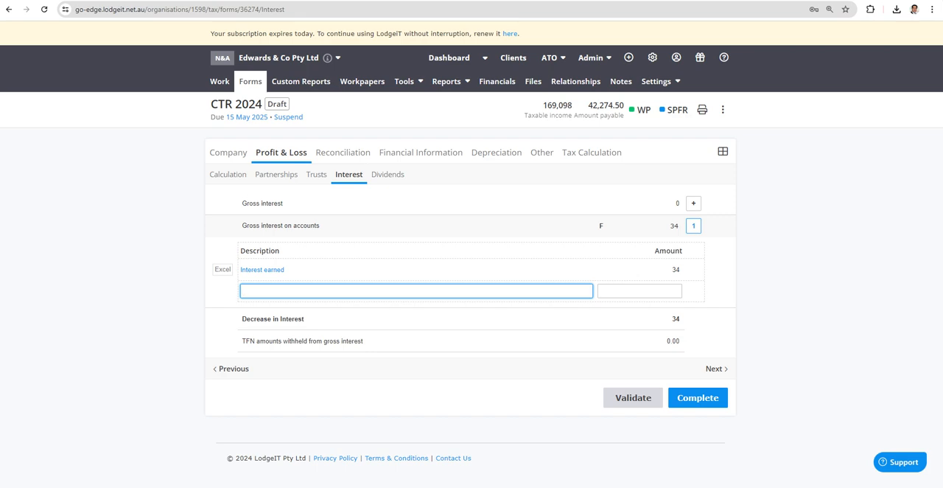
# Step: Expand item Q, other income not included in assessable income, in the reconciliation to check its decrease adjustments
pyautogui.click(421, 152)
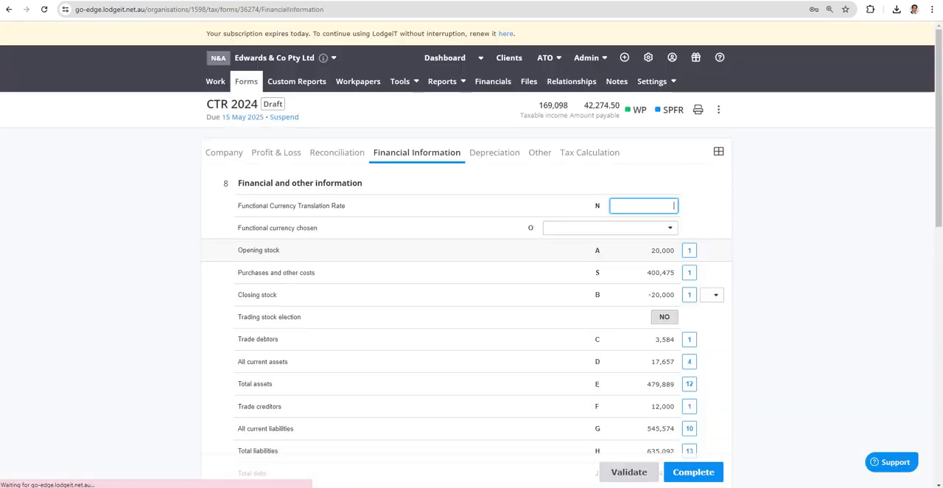
pyautogui.click(337, 152)
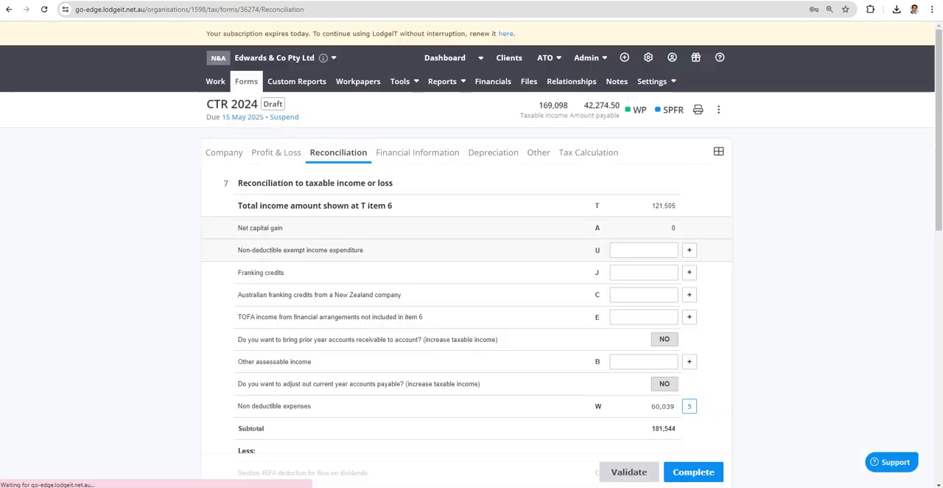
pyautogui.scroll(-1, 336, 152)
pyautogui.scroll(-6, 660, 475)
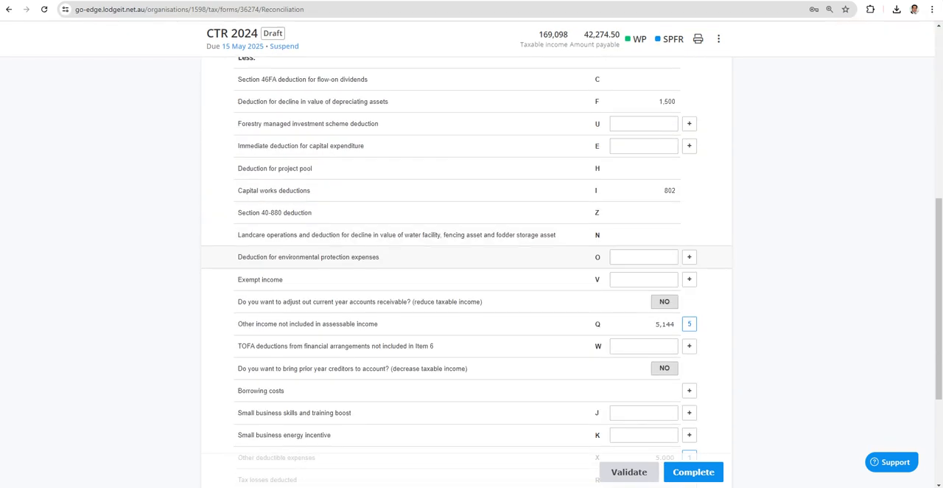
pyautogui.click(690, 275)
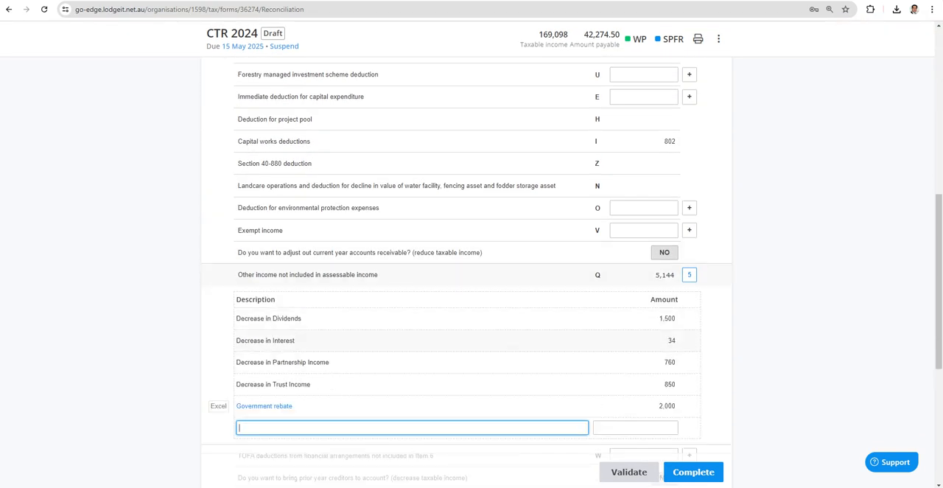
pyautogui.scroll(6, 472, 253)
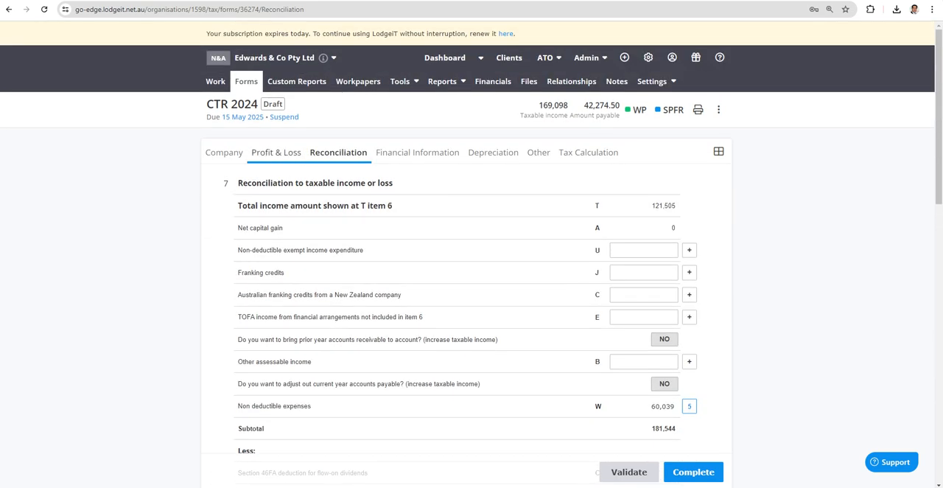
# Step: Return to the interest schedule in Profit & Loss and expand its gross interest on accounts entries
pyautogui.click(277, 152)
pyautogui.click(346, 175)
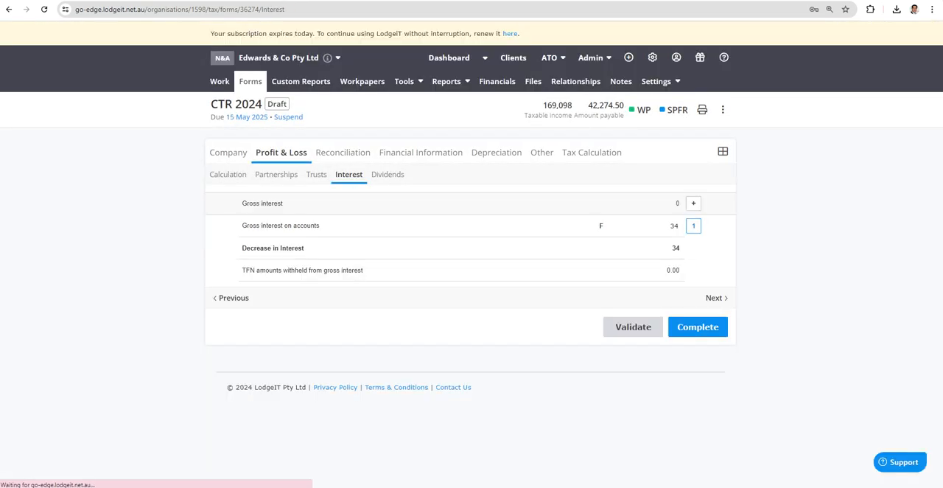
pyautogui.click(694, 225)
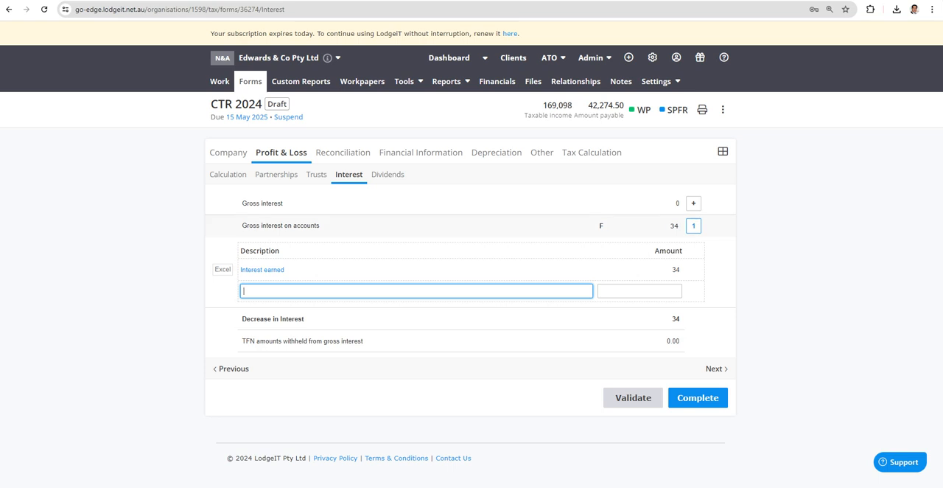
# Step: Add a gross interest entry of 34 with 7 TFN withheld in the interest schedule and check the increase/decrease line
pyautogui.click(693, 204)
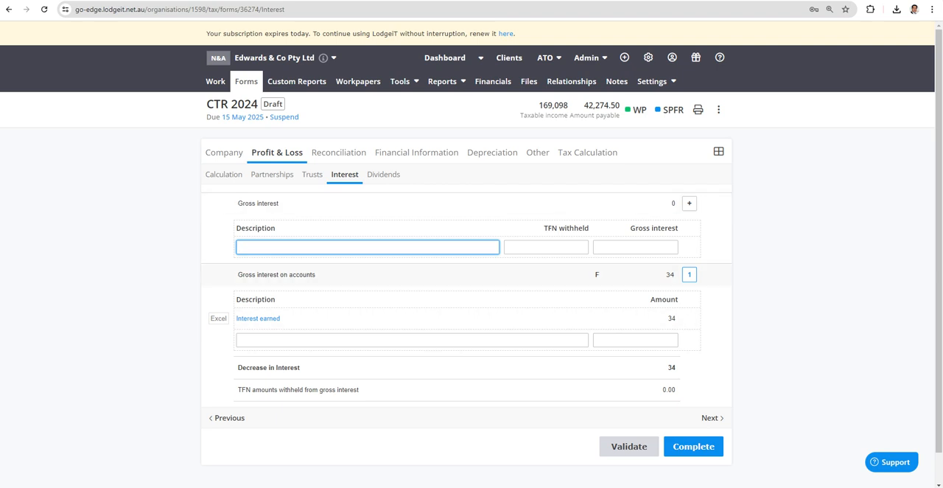
pyautogui.click(636, 247)
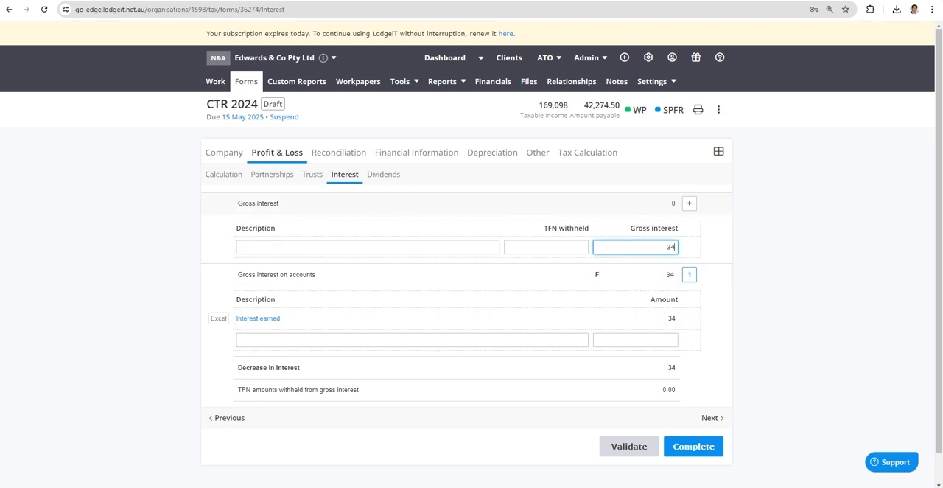
pyautogui.click(546, 247)
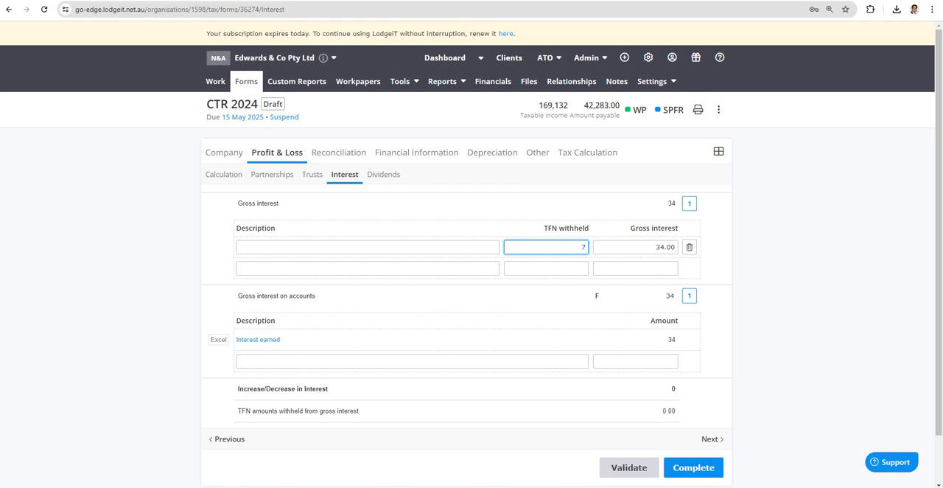
pyautogui.press('Return')
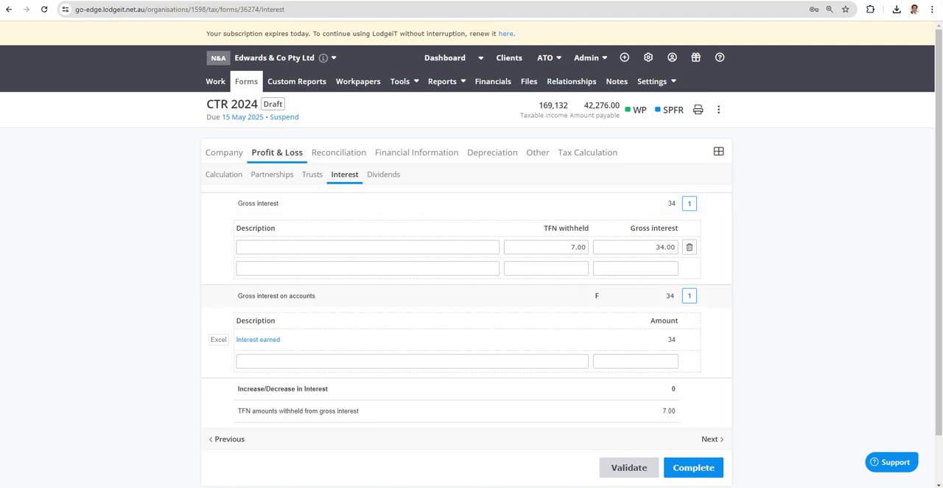
pyautogui.tripleClick(283, 389)
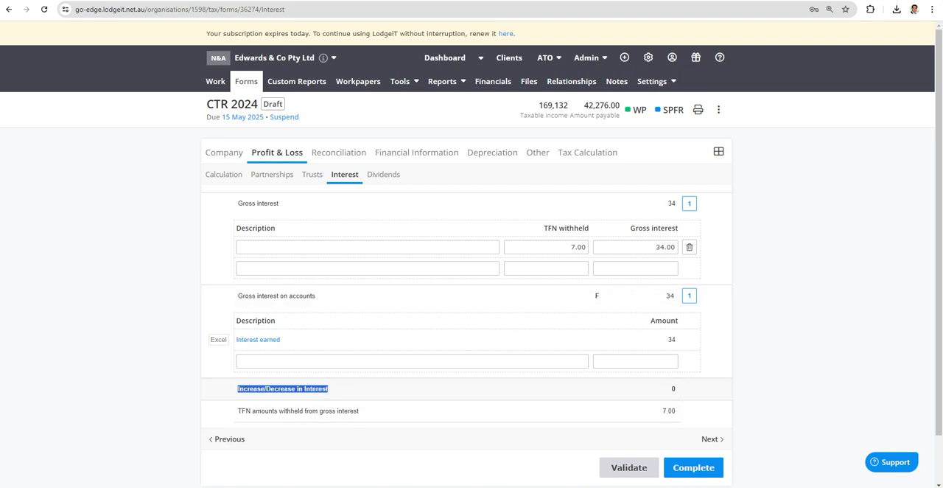
pyautogui.click(670, 296)
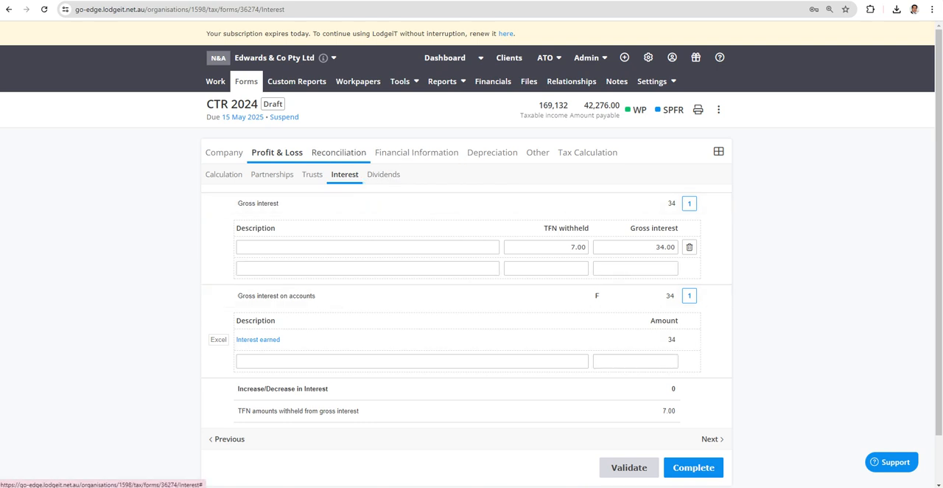
# Step: Expand item Q, other income not included in assessable income, in the reconciliation to check whether an interest decrease is still listed
pyautogui.click(338, 151)
pyautogui.scroll(-6, 338, 152)
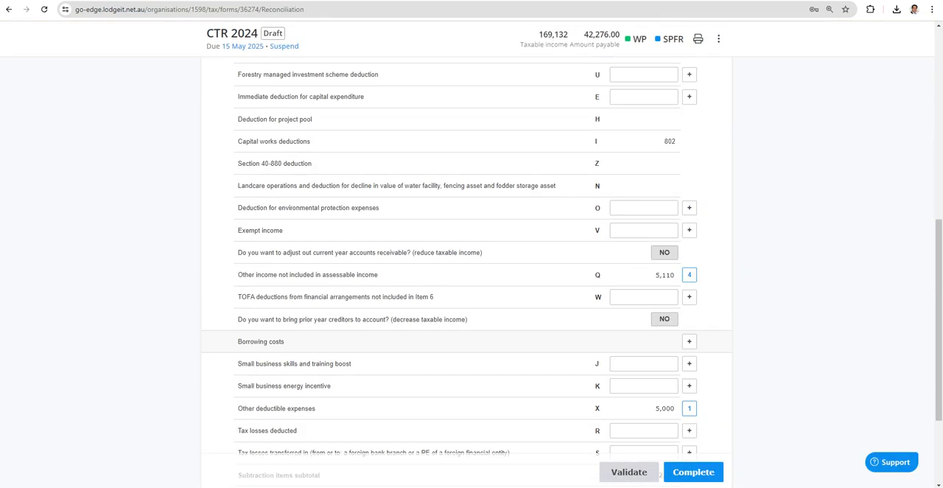
pyautogui.scroll(1, 472, 269)
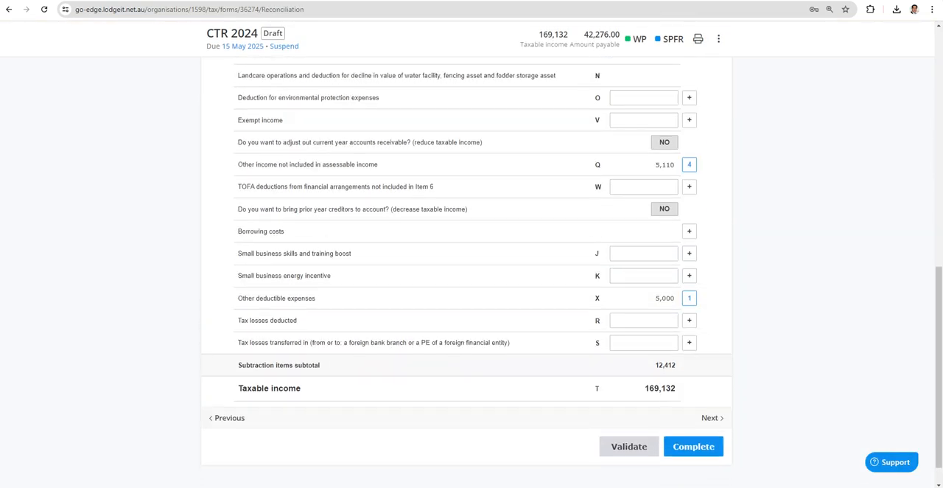
pyautogui.click(690, 182)
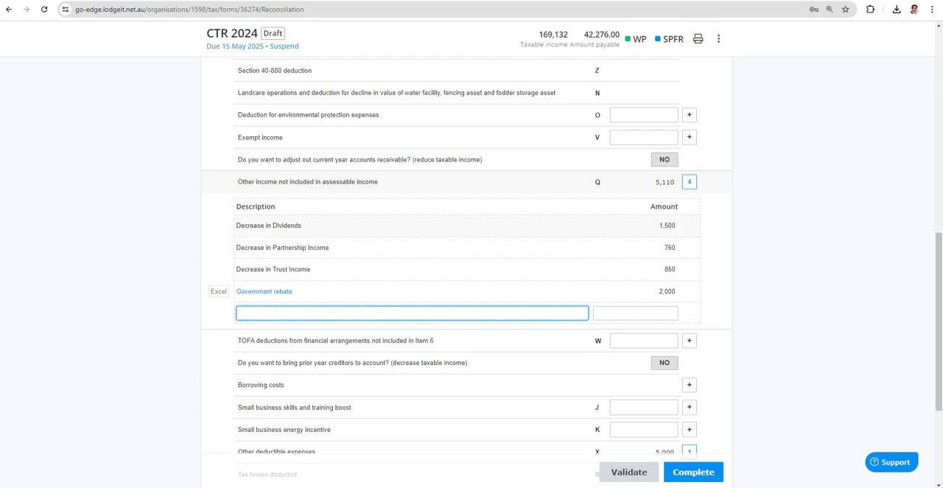
pyautogui.scroll(10, 472, 270)
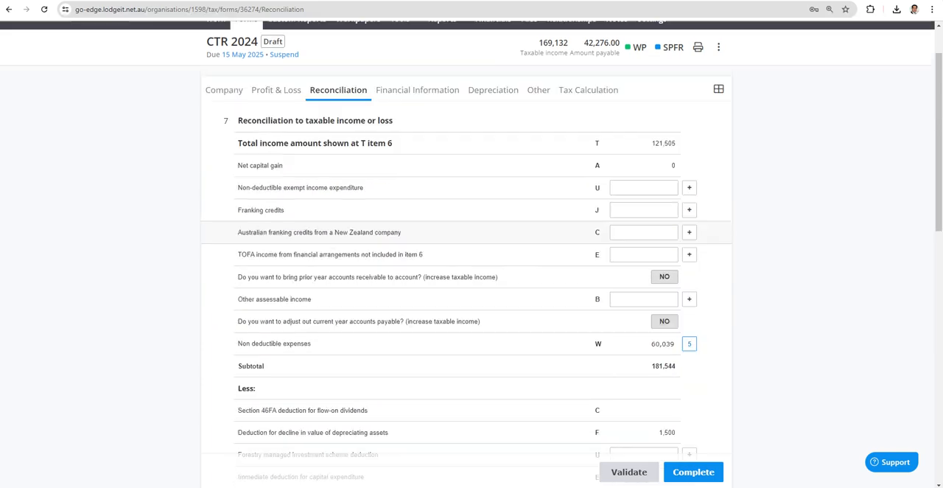
# Step: Check the tax withheld from interest/investments under the eligible credits of the tax calculation
pyautogui.click(588, 152)
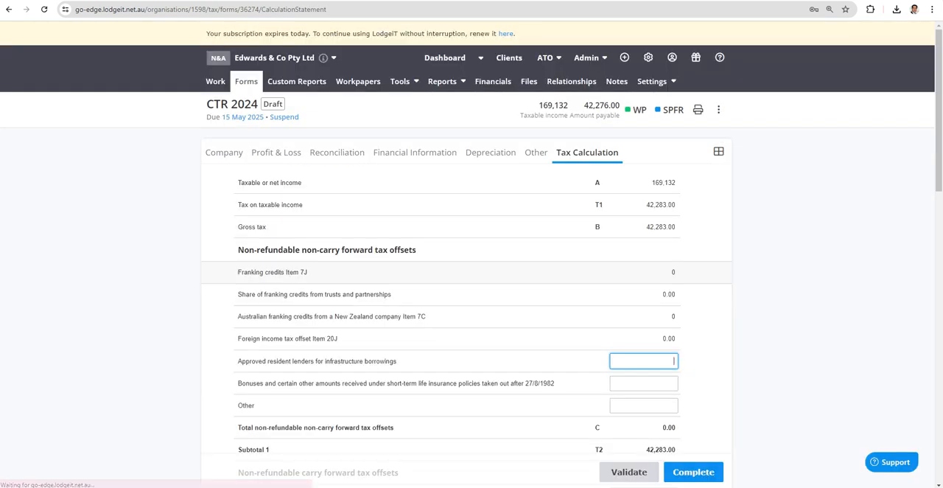
pyautogui.scroll(-8, 588, 152)
pyautogui.scroll(-3, 466, 280)
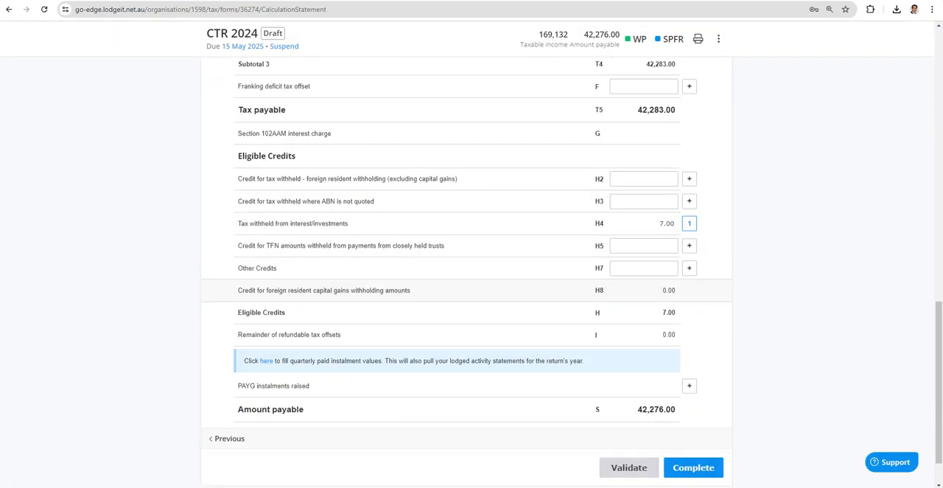
pyautogui.scroll(10, 471, 280)
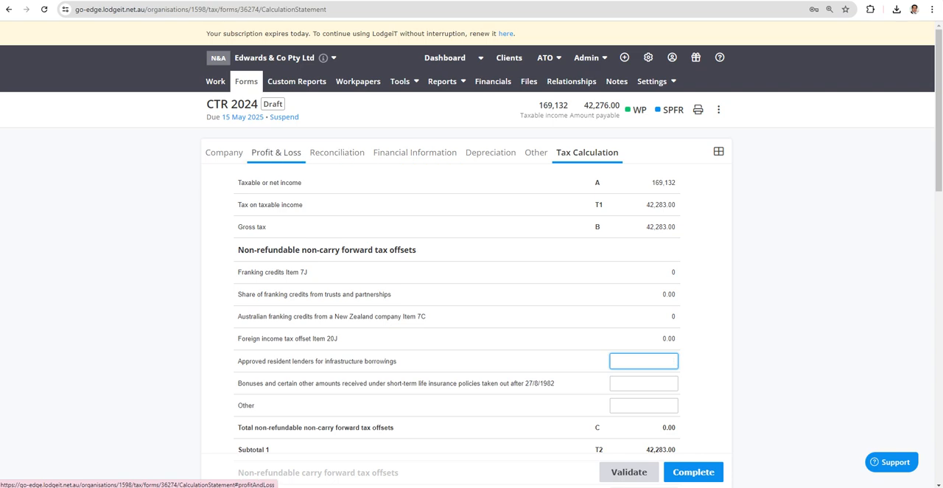
# Step: Add a dividend entry with an unfranked amount of 1,500 in the Profit & Loss dividends schedule
pyautogui.click(276, 152)
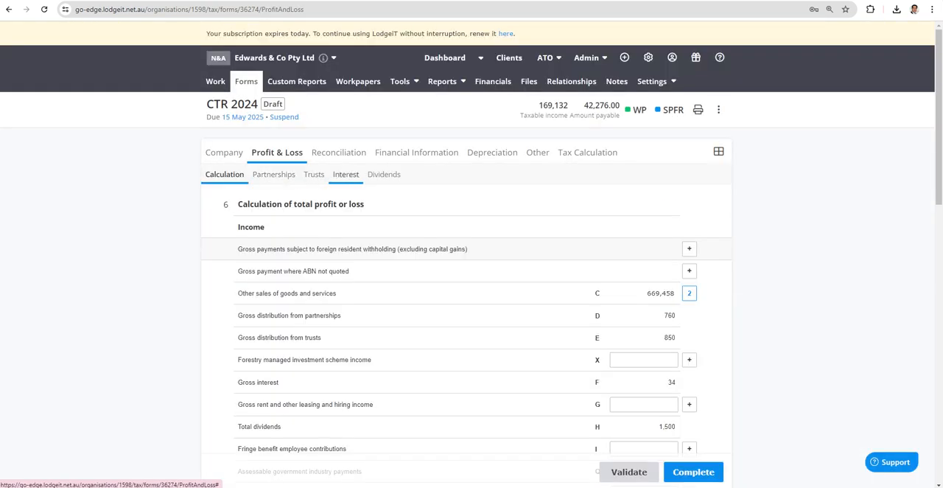
pyautogui.click(387, 175)
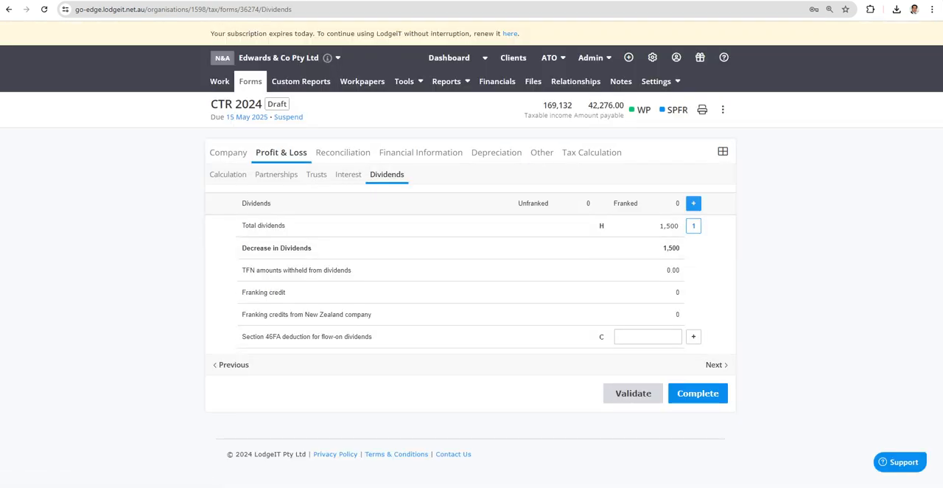
pyautogui.click(694, 202)
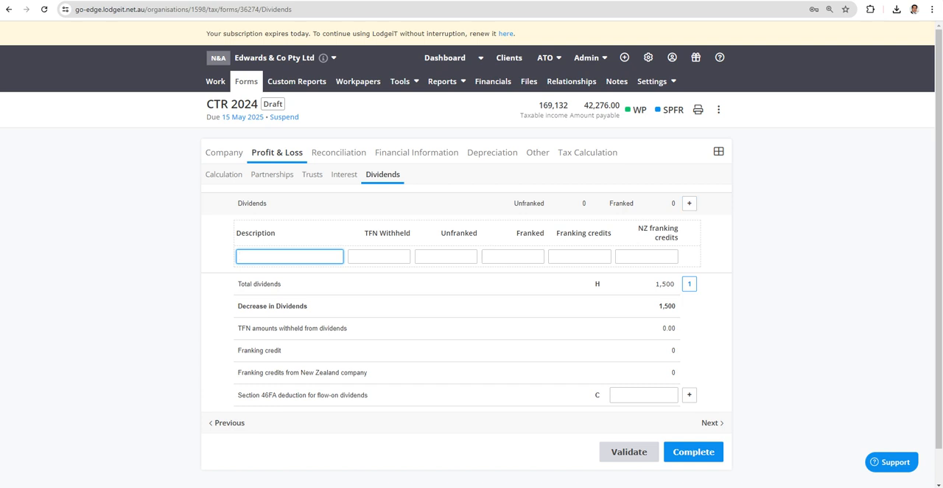
pyautogui.click(446, 256)
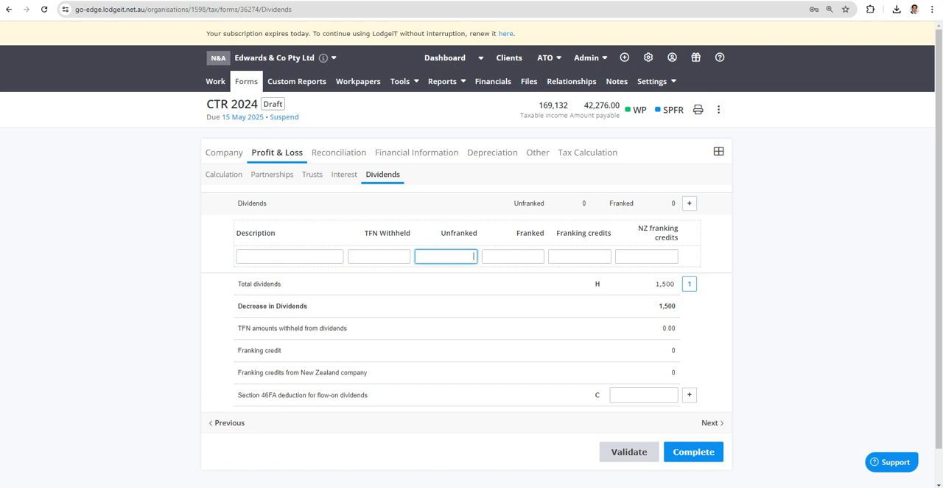
pyautogui.write('15000')
pyautogui.press('BackSpace')
pyautogui.press('Tab')
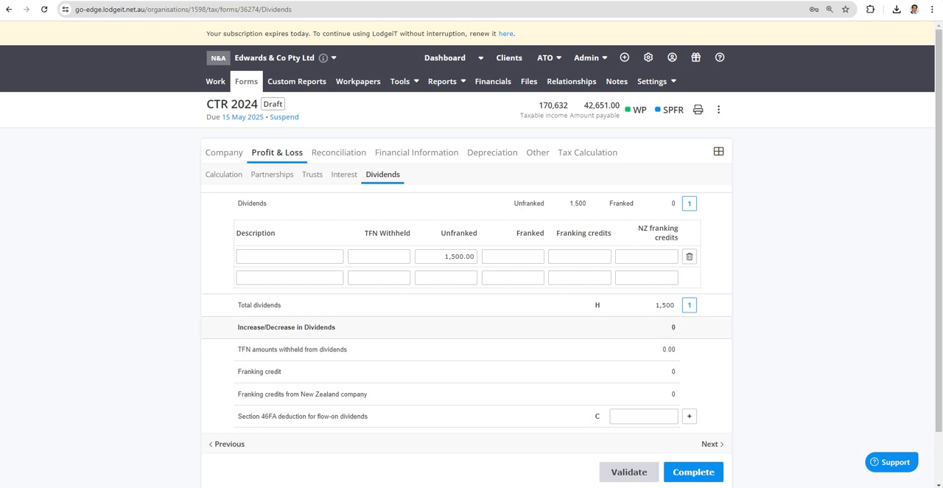
# Step: Change the unfranked amount of the dividend entry to 1,600
pyautogui.moveTo(444, 255); pyautogui.dragTo(512, 256)
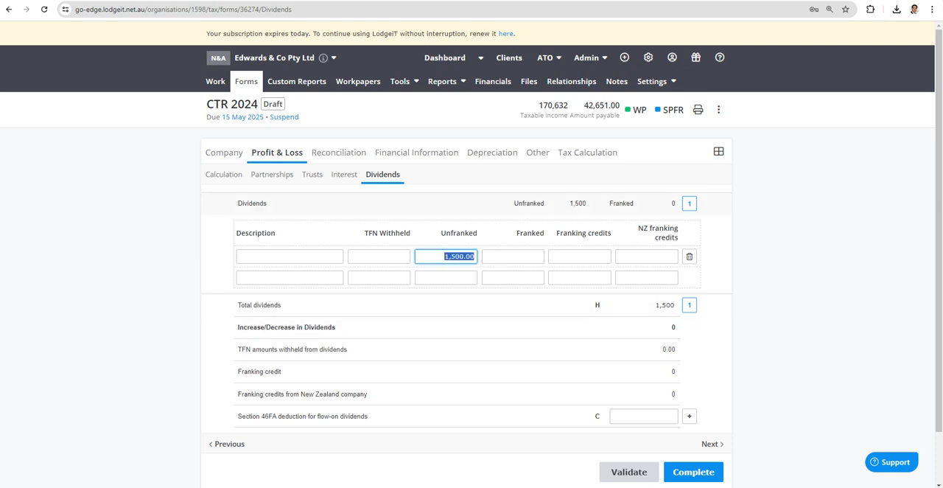
pyautogui.write('1600')
pyautogui.press('Return')
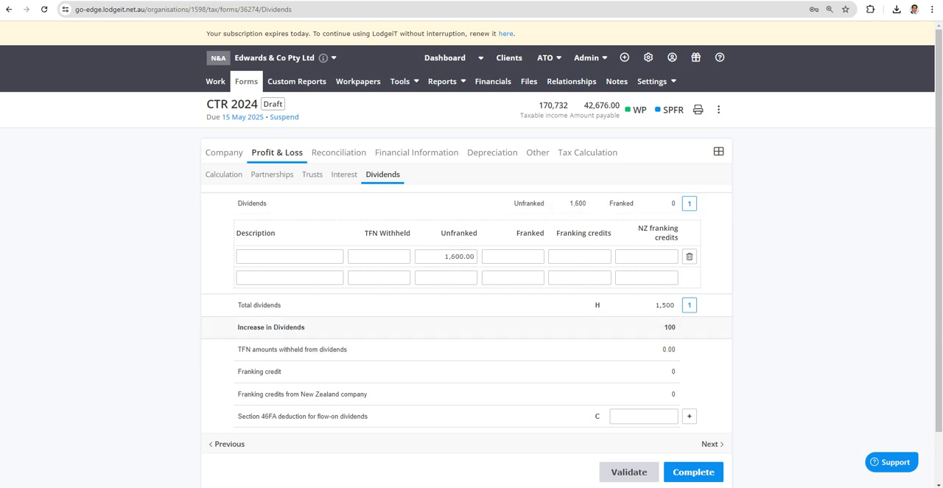
# Step: Expand item B, other assessable income, in the reconciliation to check its dividend adjustment
pyautogui.click(339, 152)
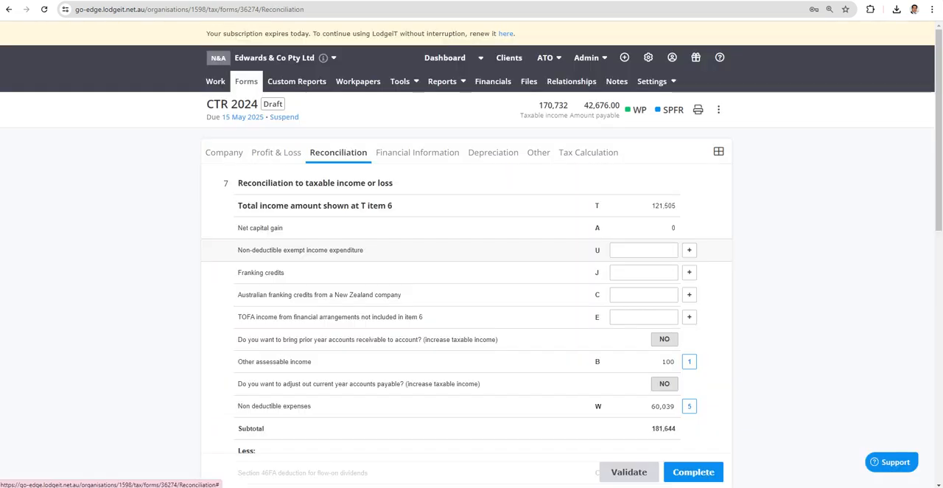
pyautogui.scroll(-2, 626, 277)
pyautogui.click(690, 263)
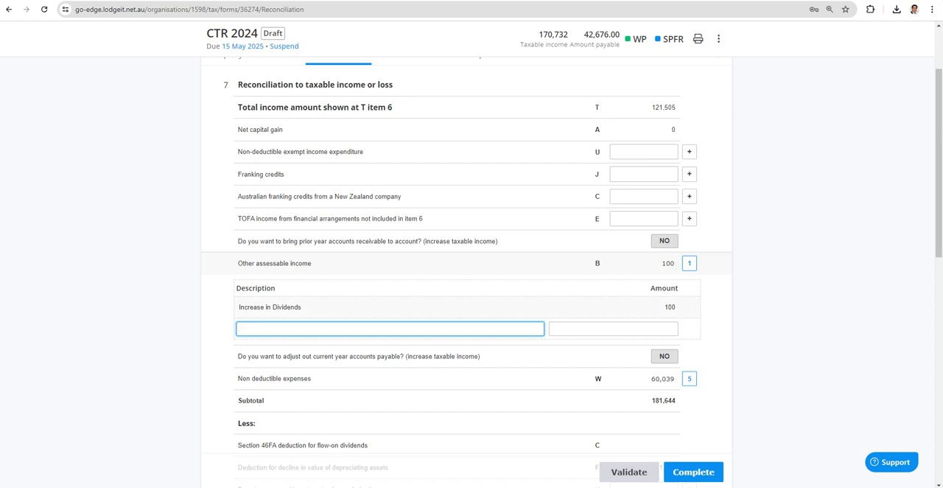
pyautogui.scroll(3, 472, 266)
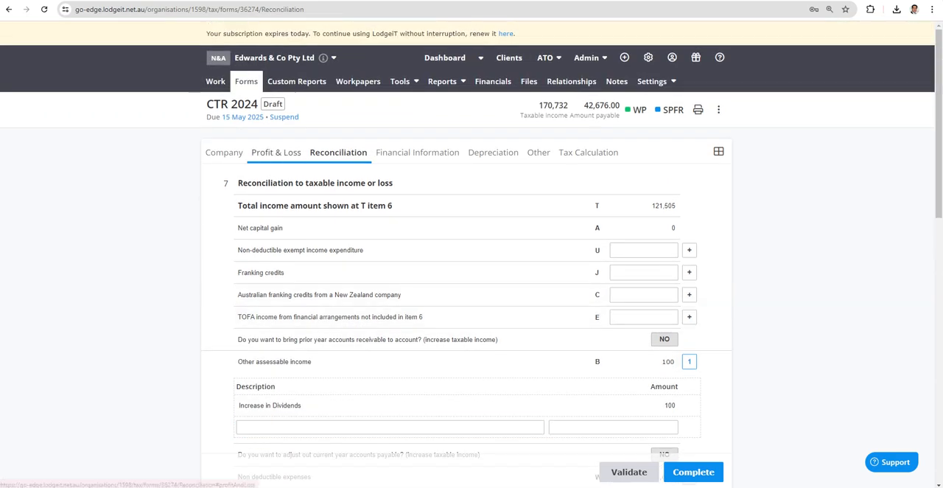
# Step: Open the partnerships schedule in Profit & Loss and expand the gross distribution from partnerships
pyautogui.click(277, 151)
pyautogui.click(273, 174)
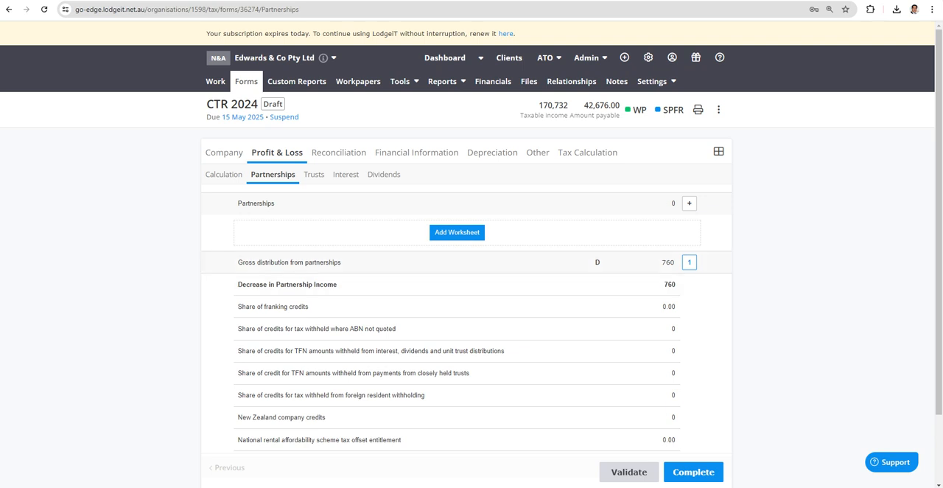
pyautogui.click(690, 262)
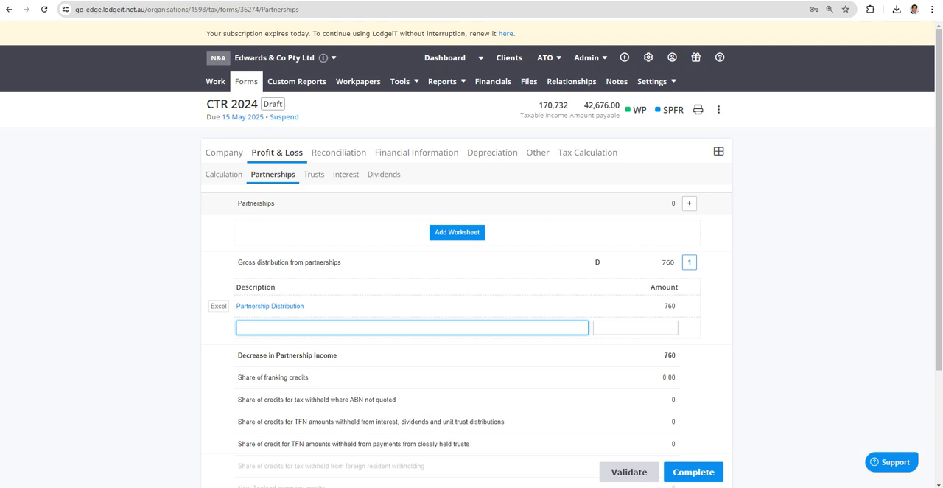
# Step: Add a partnership income worksheet named swfrtgjulo with non primary income distributions of 760 and return to the tax return
pyautogui.click(456, 232)
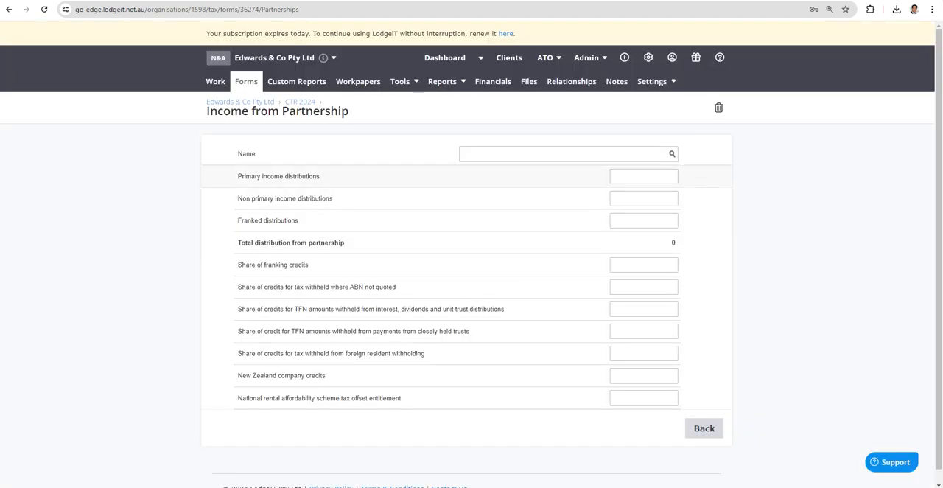
pyautogui.click(560, 154)
pyautogui.write('swfrtgjulc')
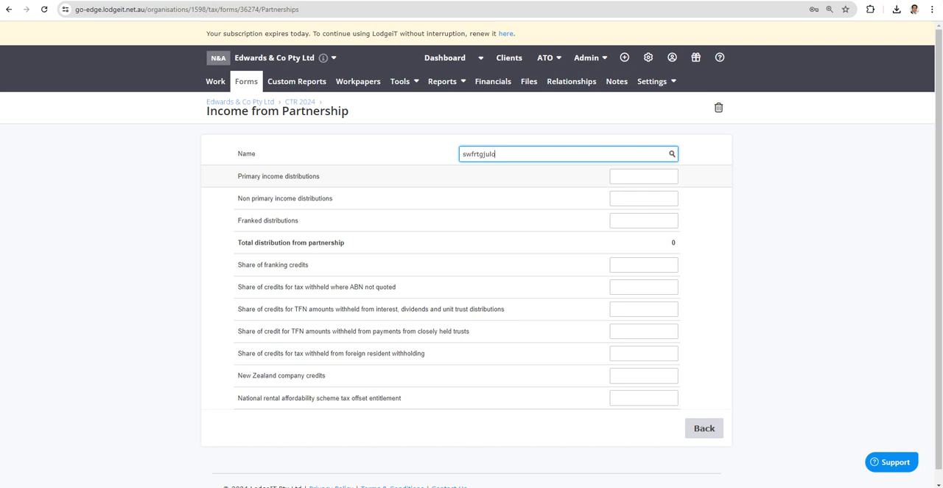
pyautogui.click(644, 198)
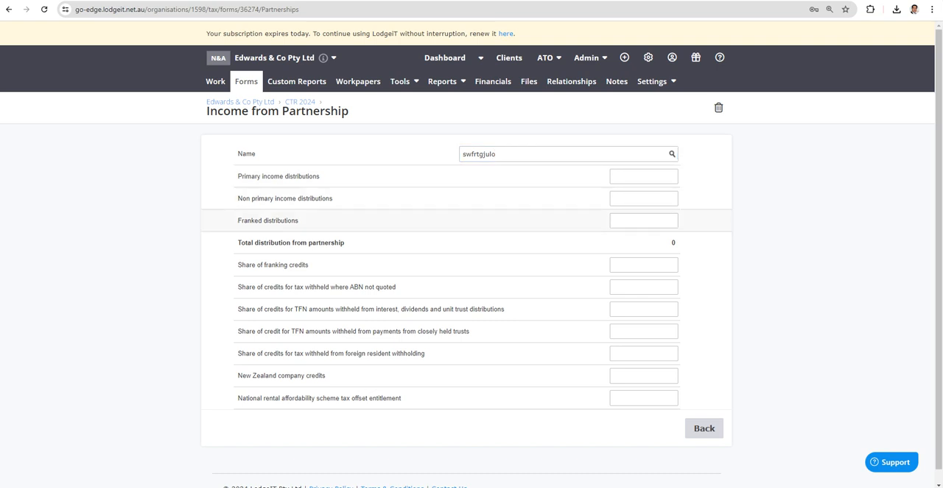
pyautogui.click(644, 221)
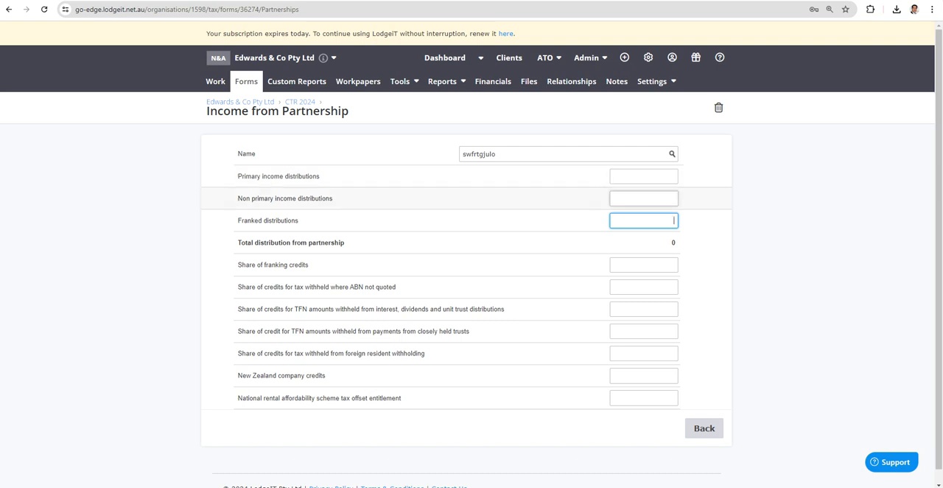
pyautogui.click(644, 198)
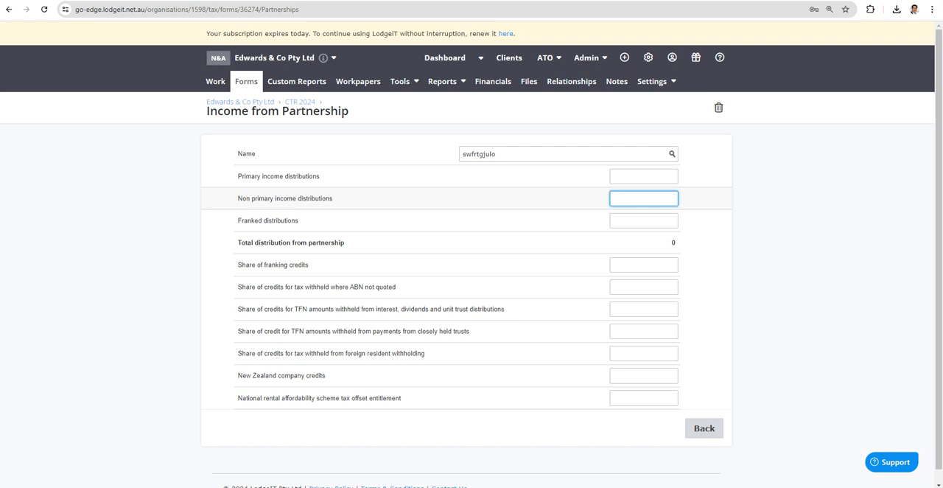
pyautogui.write('760')
pyautogui.press('Tab')
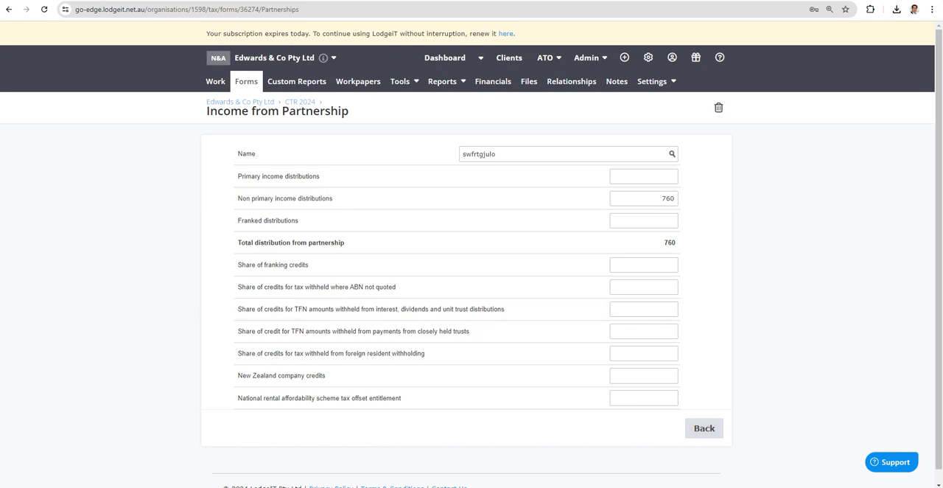
pyautogui.click(705, 428)
# Step: Review the remaining decrease adjustments under reconciliation item Q after adding the partnership worksheet
pyautogui.click(338, 152)
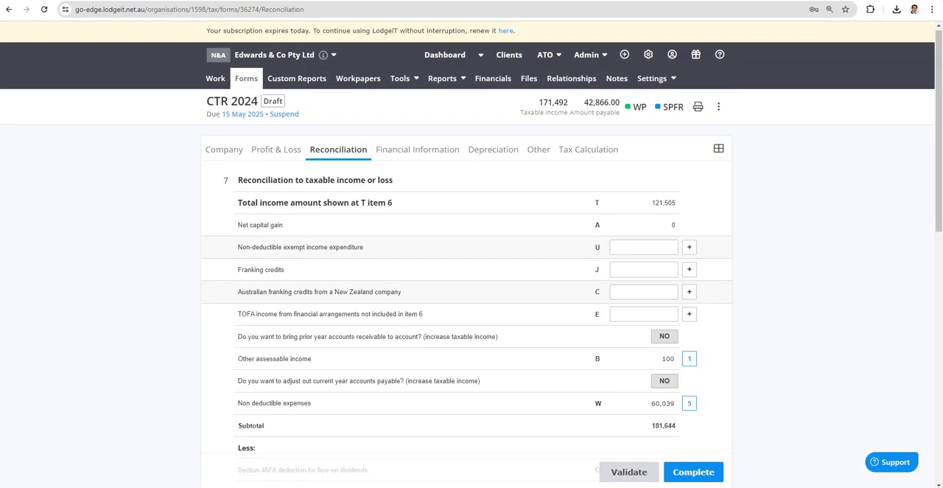
pyautogui.scroll(-10, 466, 295)
pyautogui.scroll(-1, 466, 289)
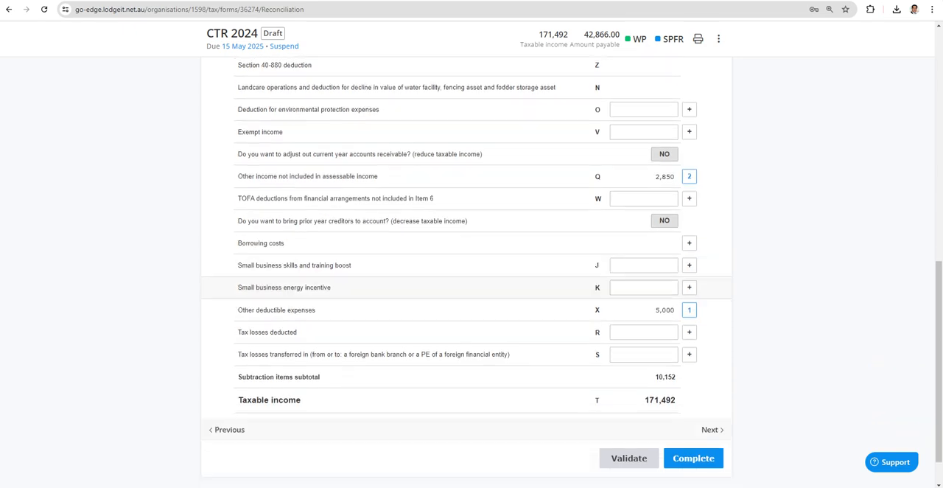
pyautogui.click(689, 177)
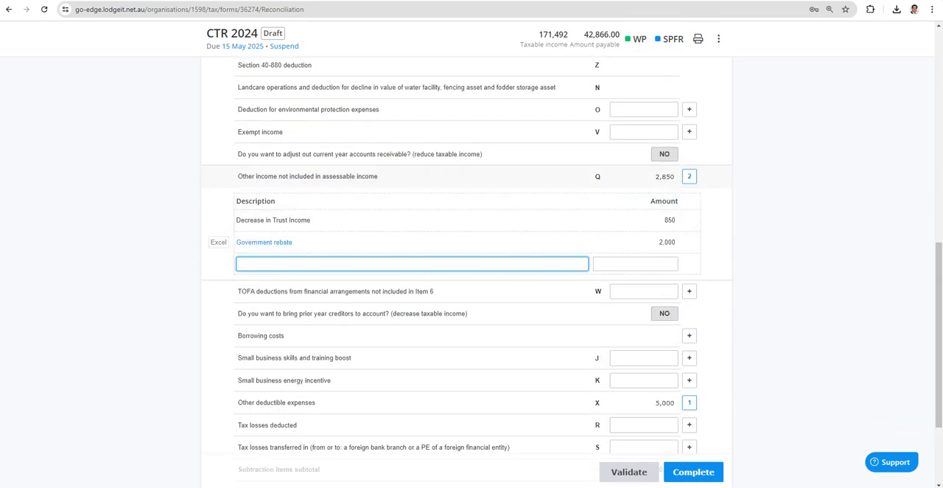
pyautogui.scroll(10, 467, 295)
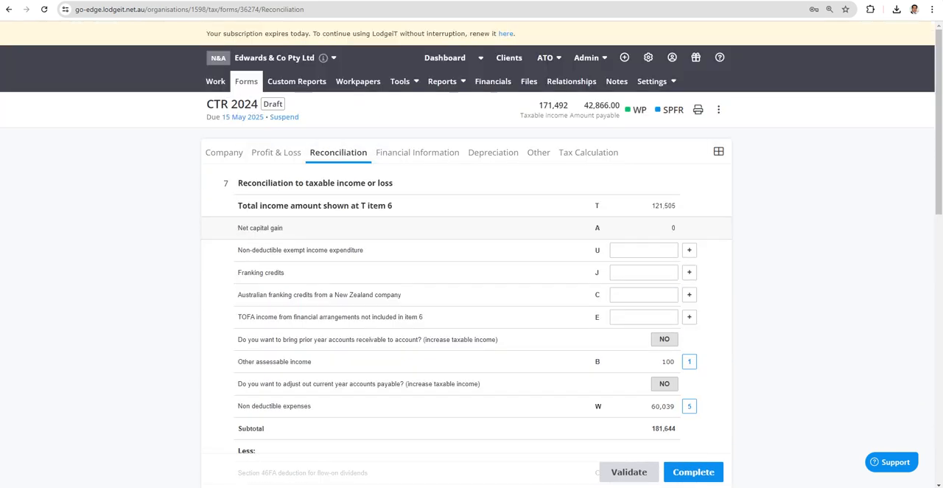
# Step: Reopen the swfrtgjulo partnership worksheet from the Profit & Loss partnerships schedule to review its distribution fields, and return to the schedule
pyautogui.click(276, 153)
pyautogui.click(272, 175)
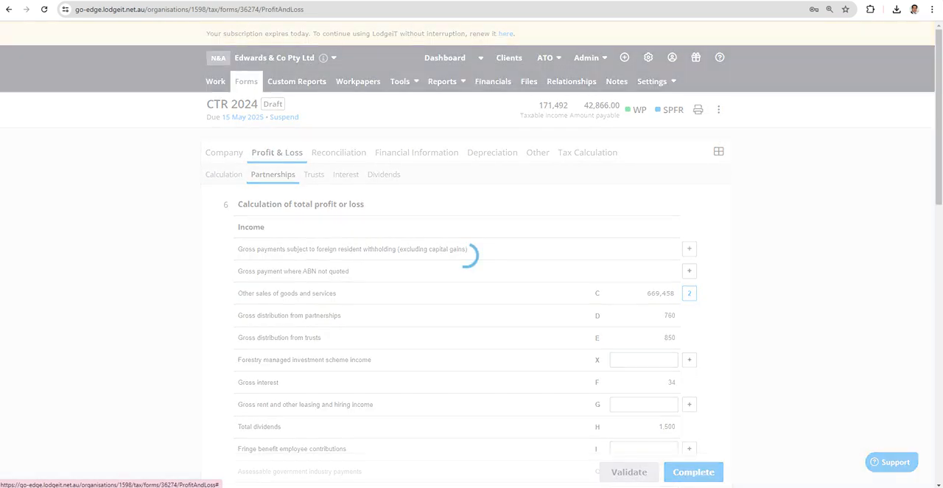
pyautogui.click(253, 247)
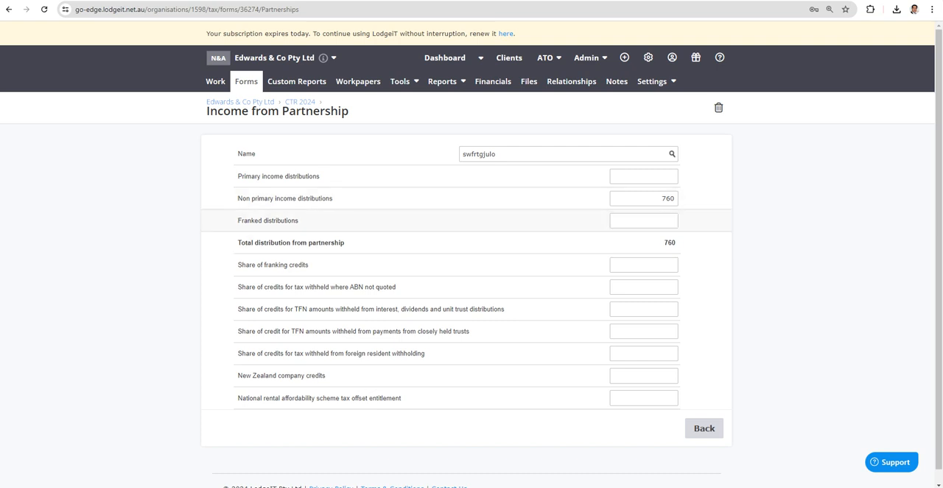
pyautogui.click(703, 428)
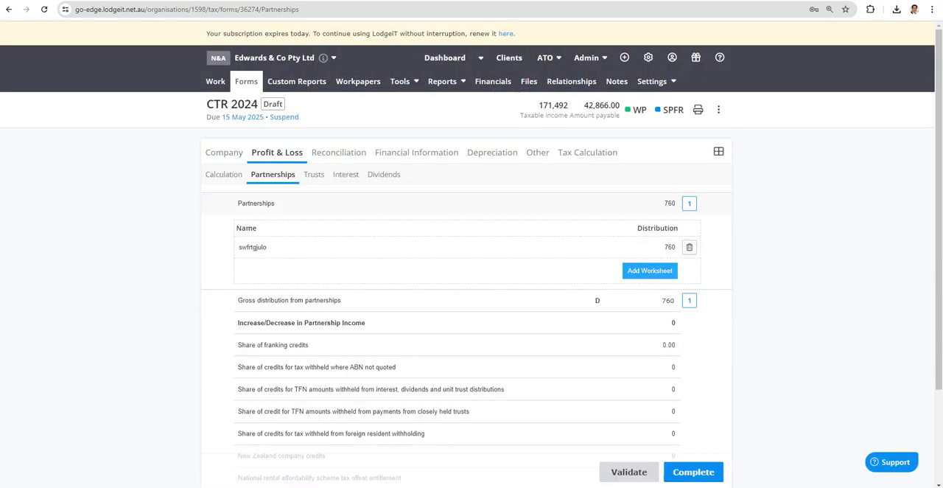
# Step: Add a trust income worksheet with distributing trust name sdfghjkl; and non primary income of 850, and return to the tax return
pyautogui.click(314, 174)
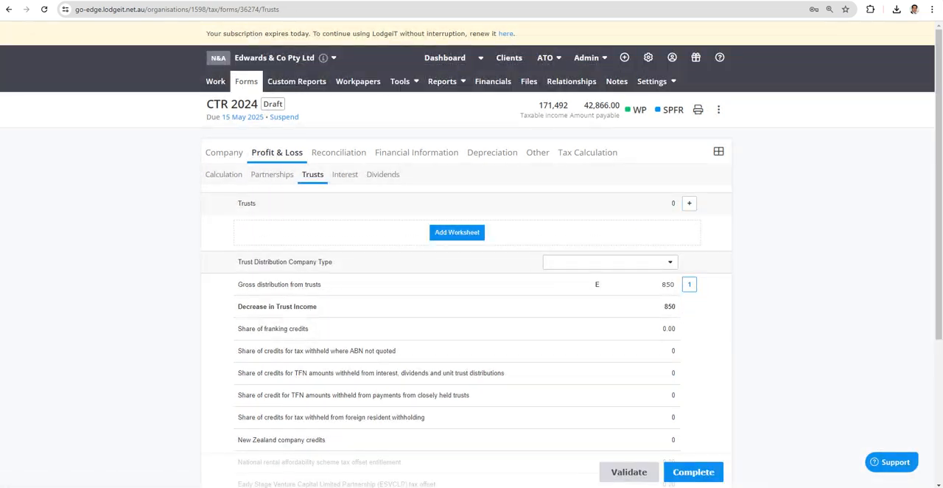
pyautogui.click(457, 232)
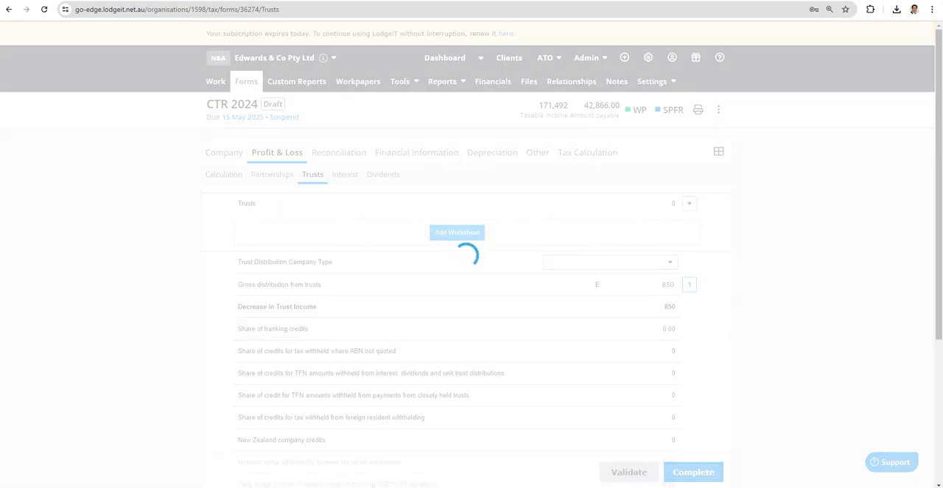
pyautogui.click(568, 221)
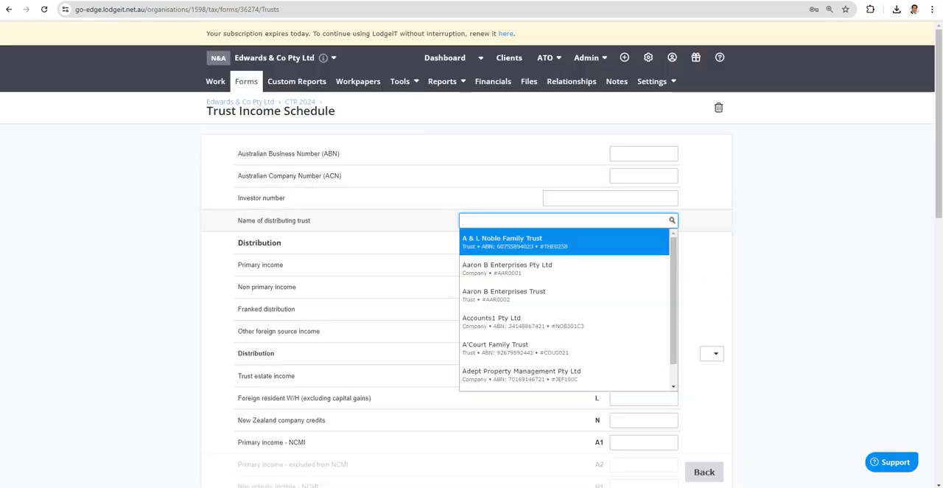
pyautogui.write('sdfghjkl;')
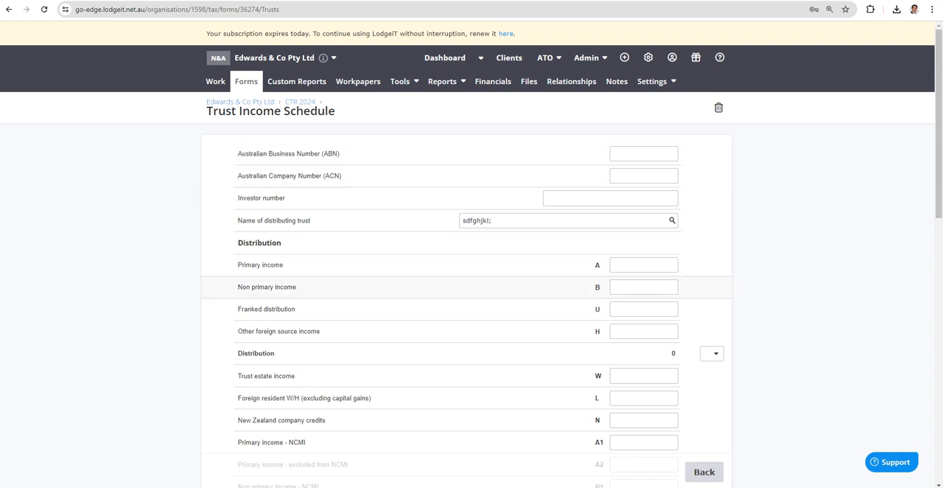
pyautogui.click(644, 287)
pyautogui.write('850')
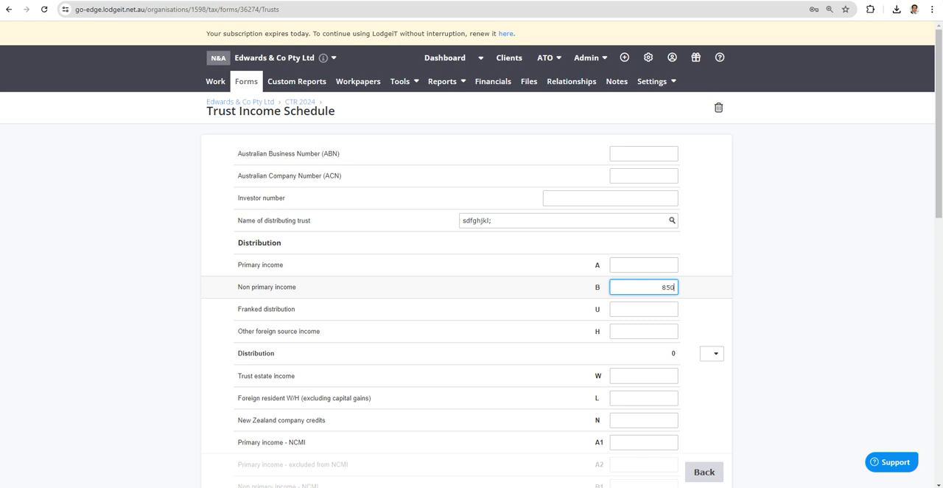
pyautogui.click(781, 294)
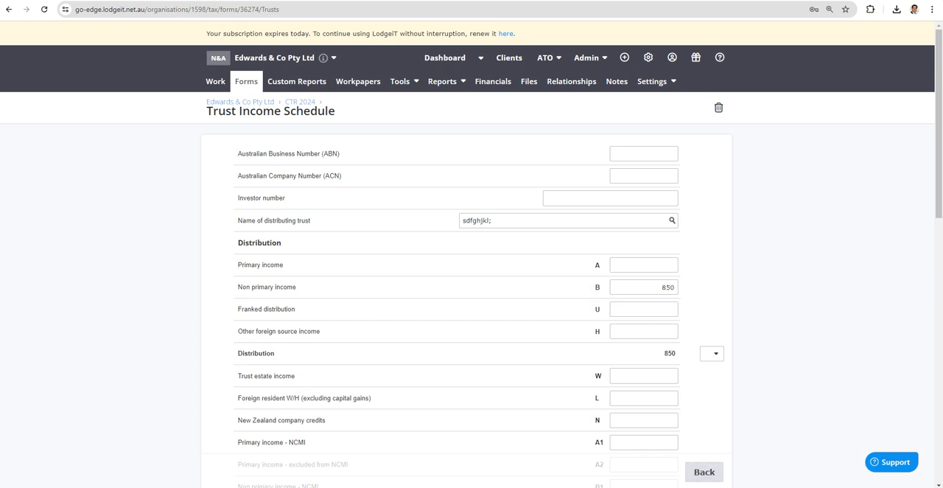
pyautogui.click(704, 471)
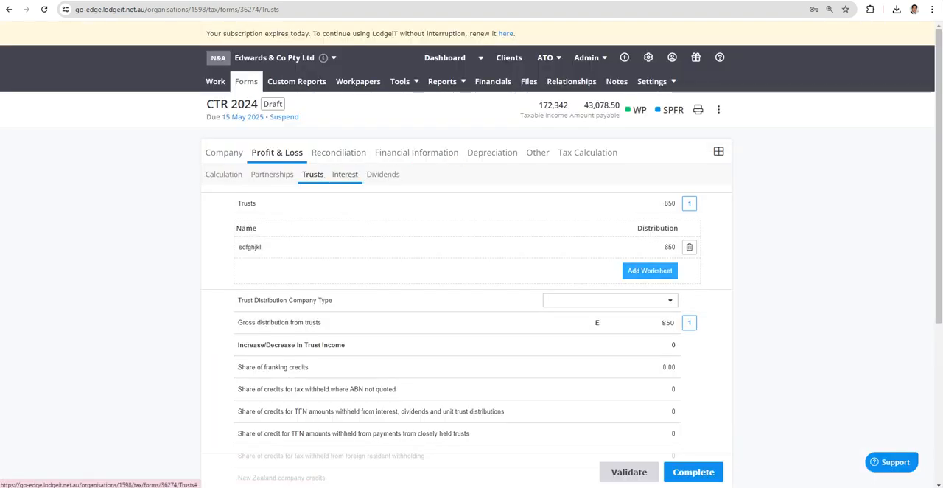
# Step: Expand reconciliation item Q, other income not included in assessable income, to check which adjustments remain after adding the trust worksheet
pyautogui.click(339, 153)
pyautogui.scroll(-3, 467, 319)
pyautogui.scroll(-4, 467, 319)
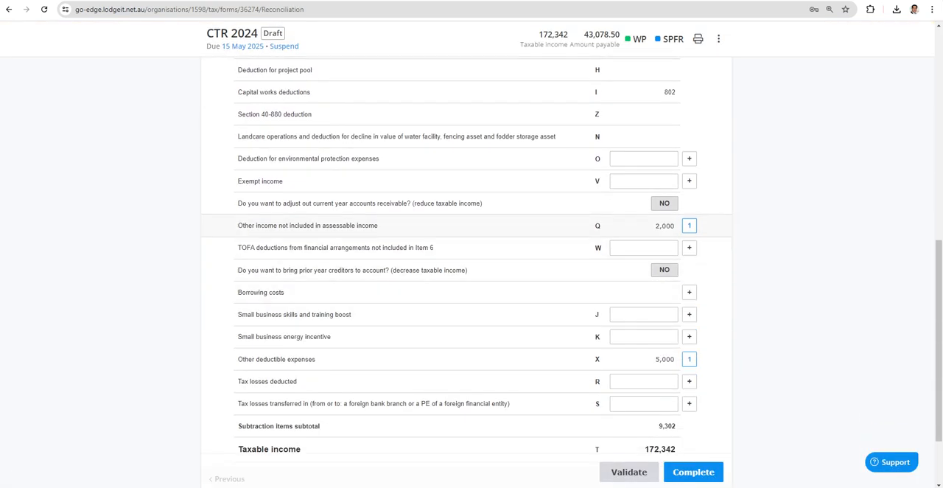
pyautogui.click(689, 226)
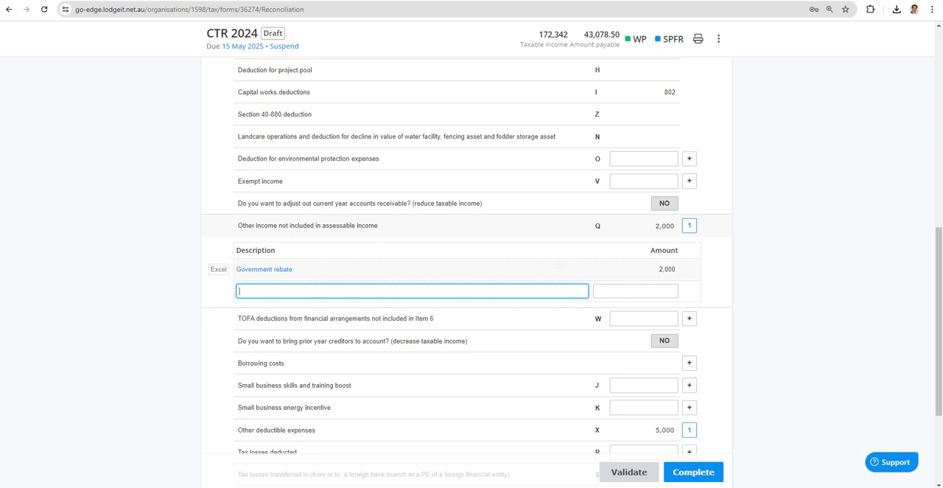
pyautogui.scroll(7, 467, 273)
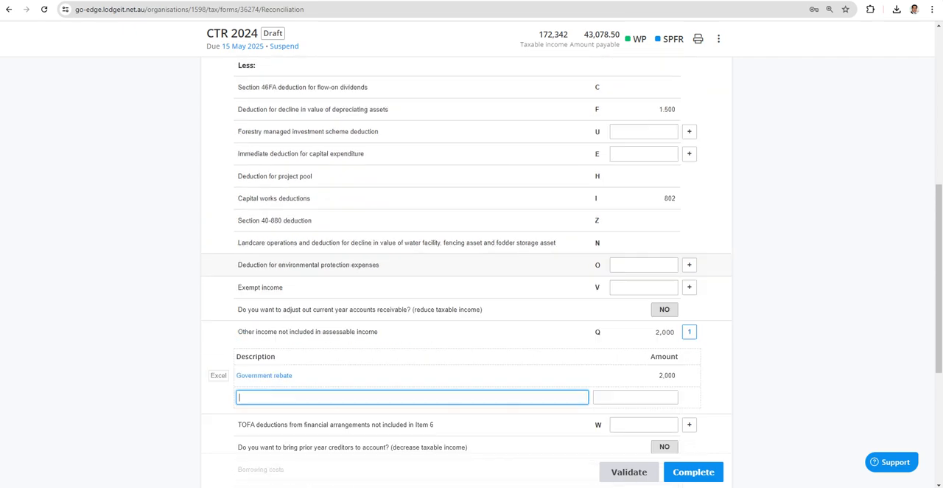
# Step: Review the increase/decrease lines in the Profit & Loss dividends, interest, trusts and partnerships schedules
pyautogui.click(276, 152)
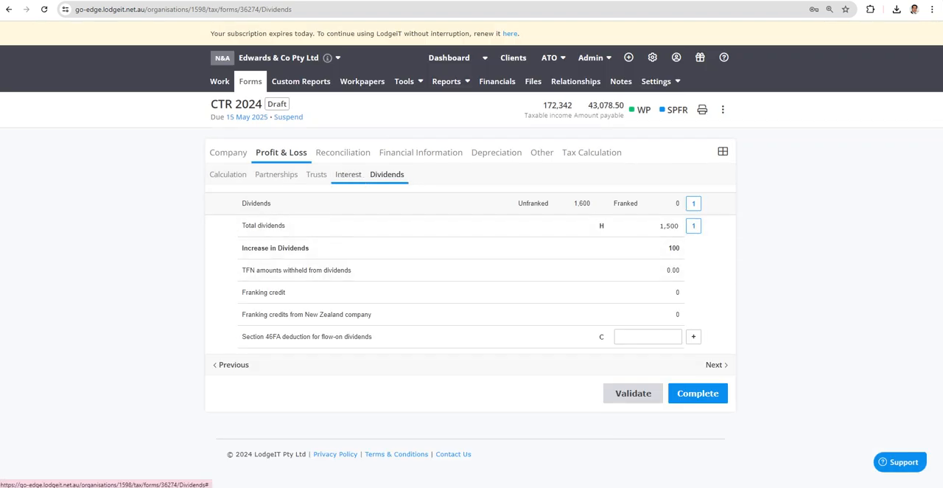
pyautogui.click(349, 174)
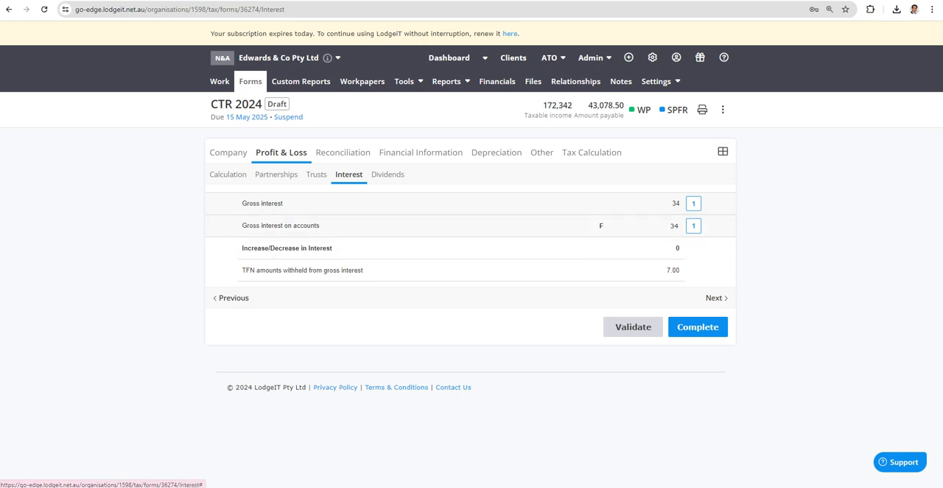
pyautogui.click(316, 174)
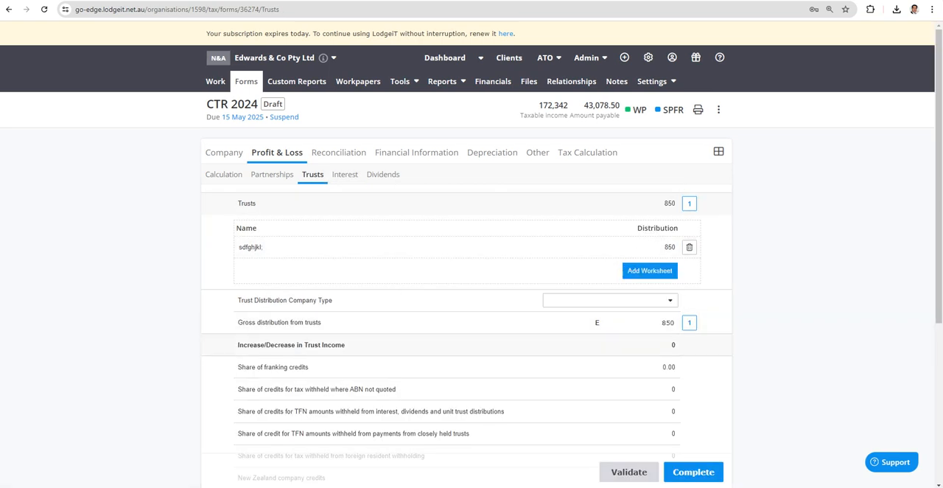
pyautogui.click(272, 174)
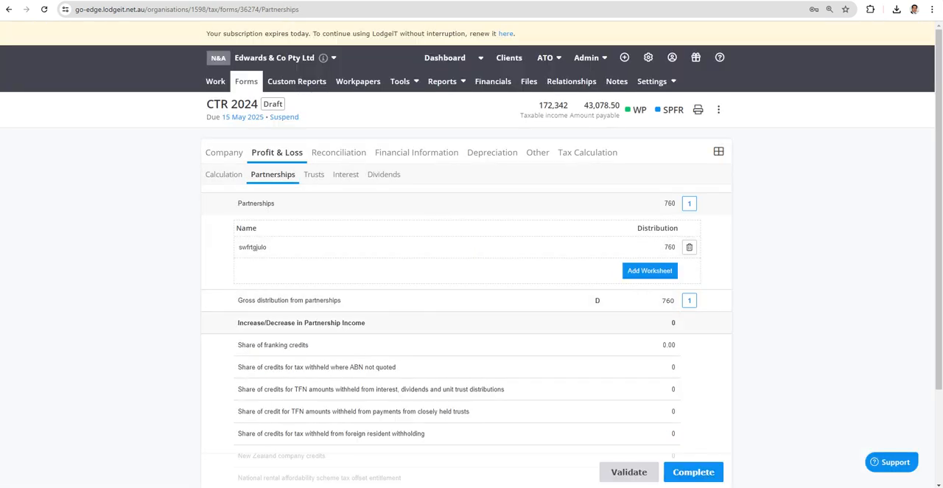